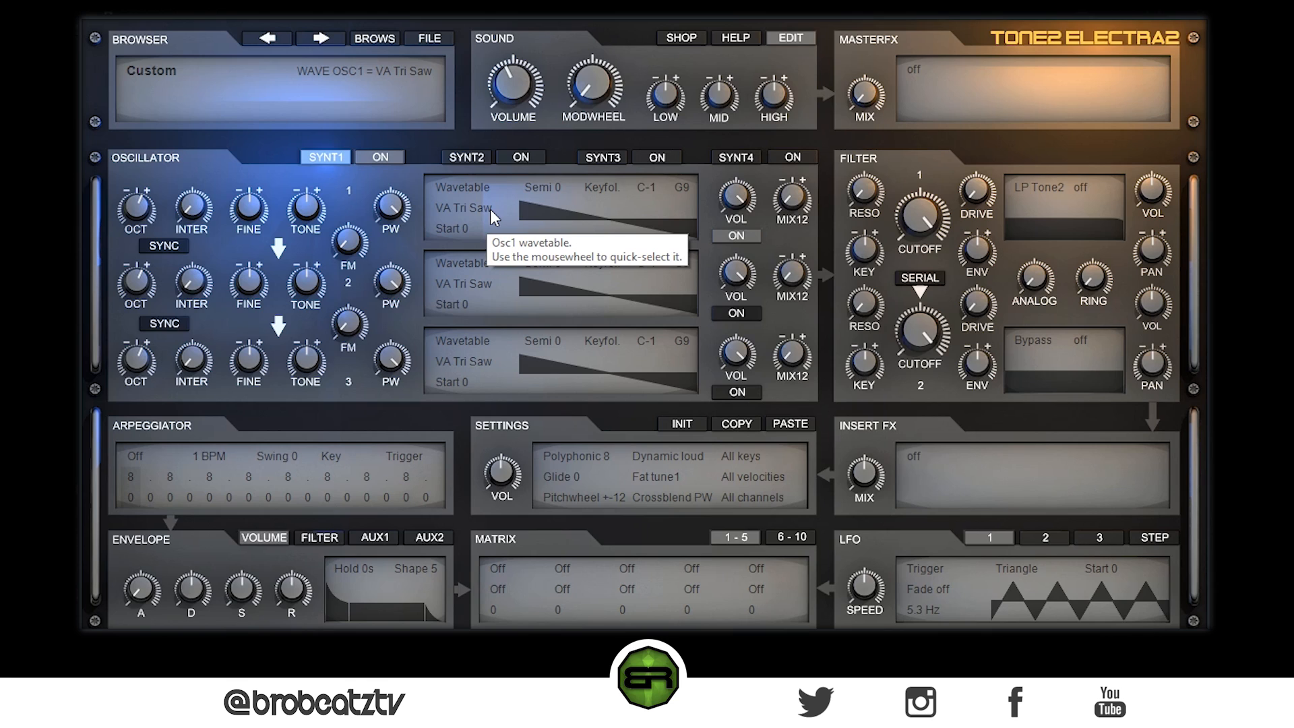
# - Look through the synthesis types and the wavetable list available for oscillator 1
pyautogui.click(472, 186)
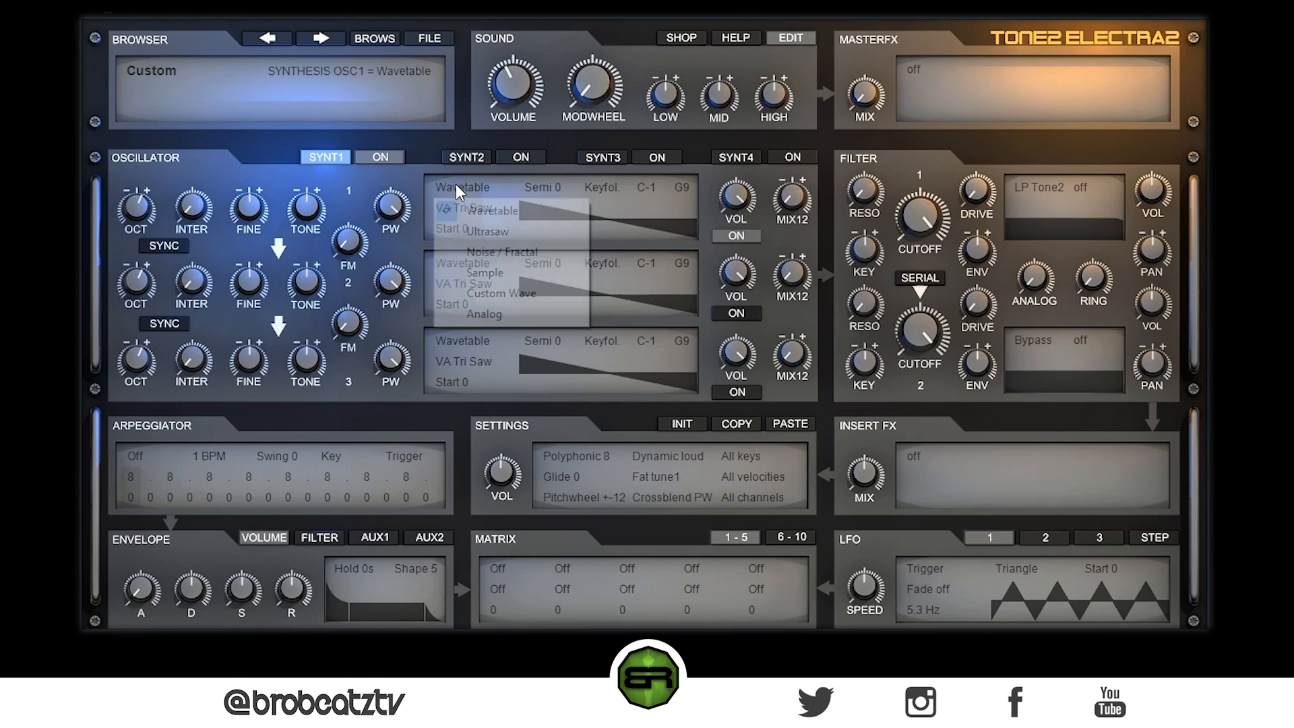
pyautogui.click(447, 205)
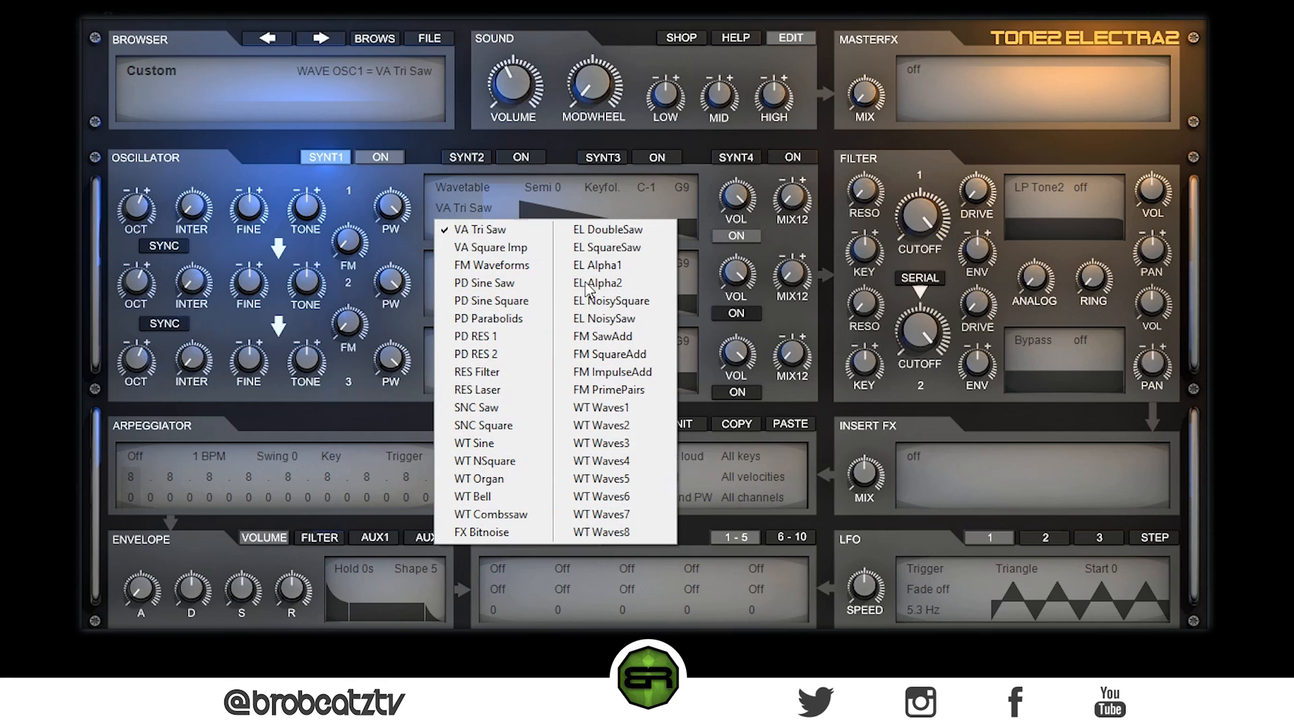
pyautogui.click(419, 171)
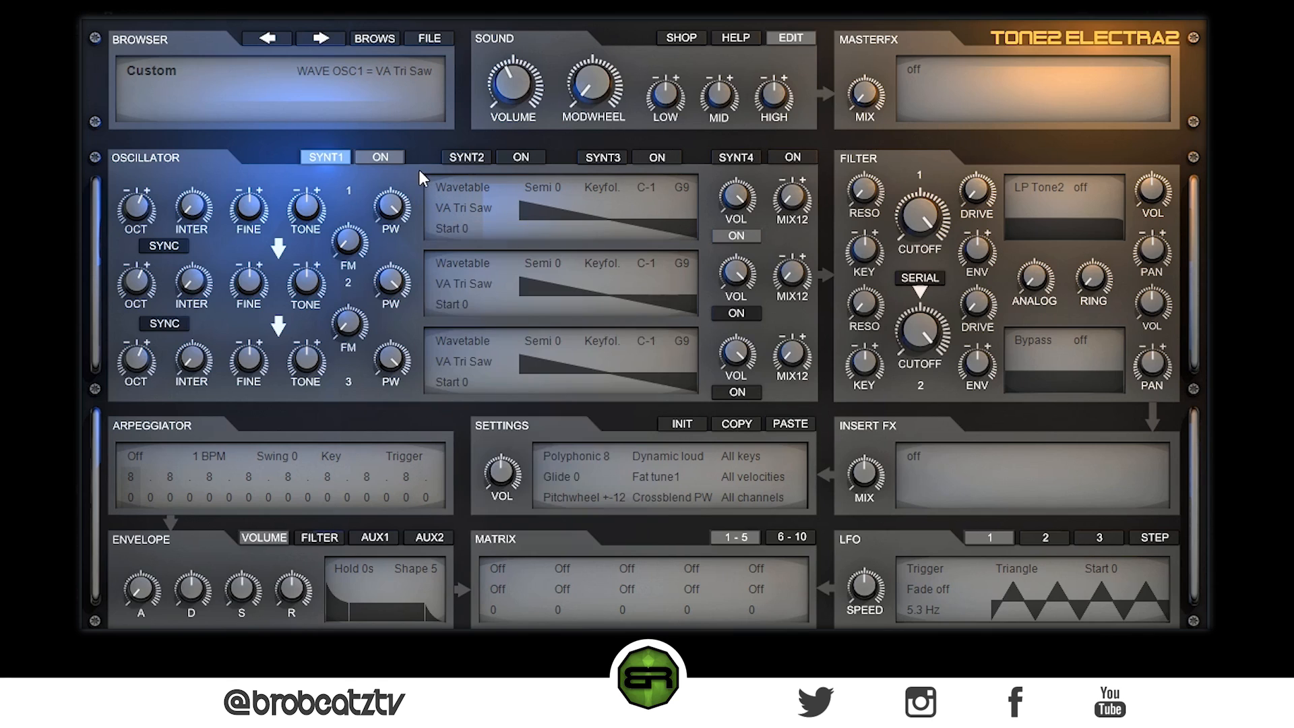
# - Load the custom wave Add Multi Partials 01-32 (5th) into oscillator 1 and raise the oscillator's octave
pyautogui.click(448, 189)
pyautogui.click(465, 303)
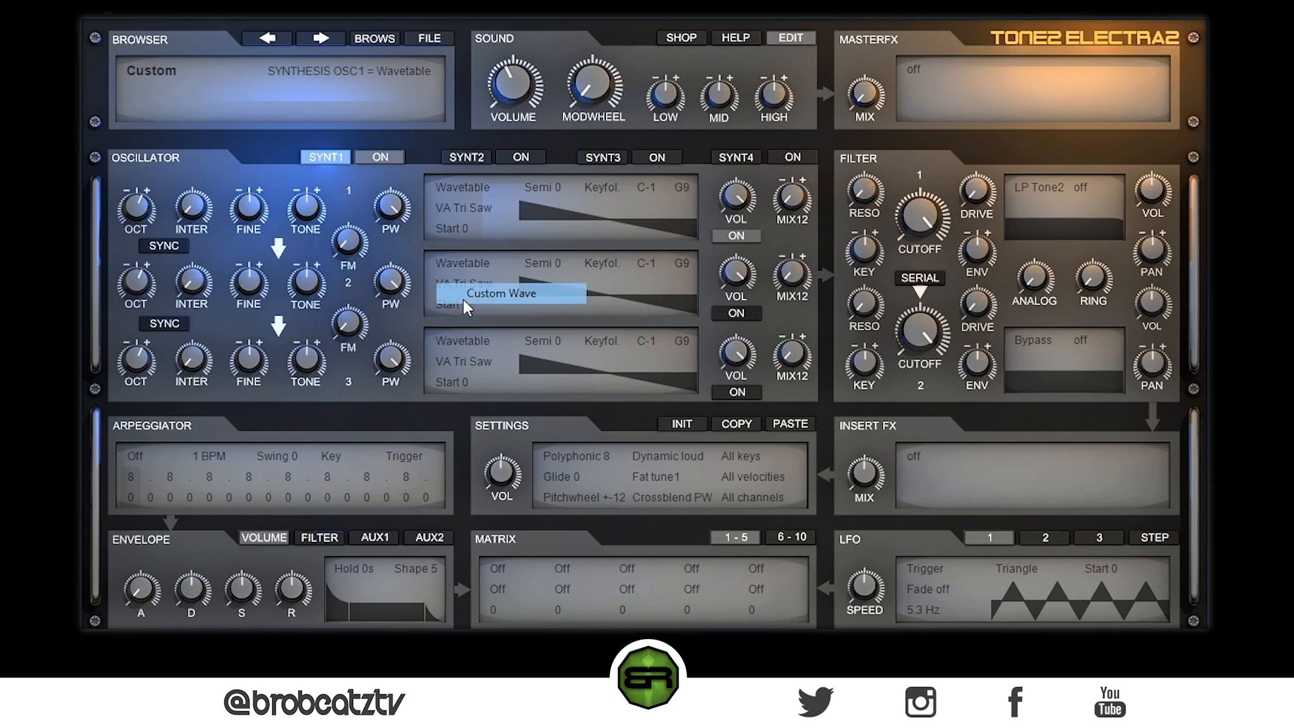
pyautogui.click(470, 209)
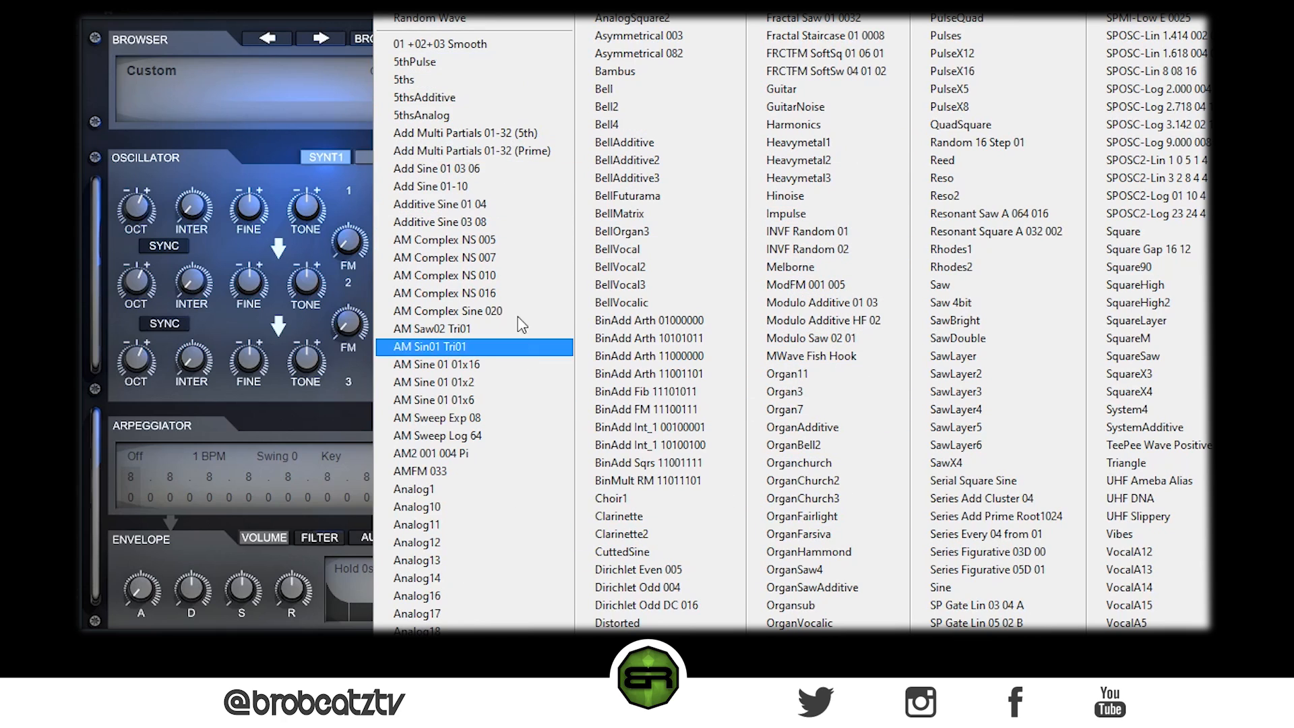
pyautogui.click(476, 133)
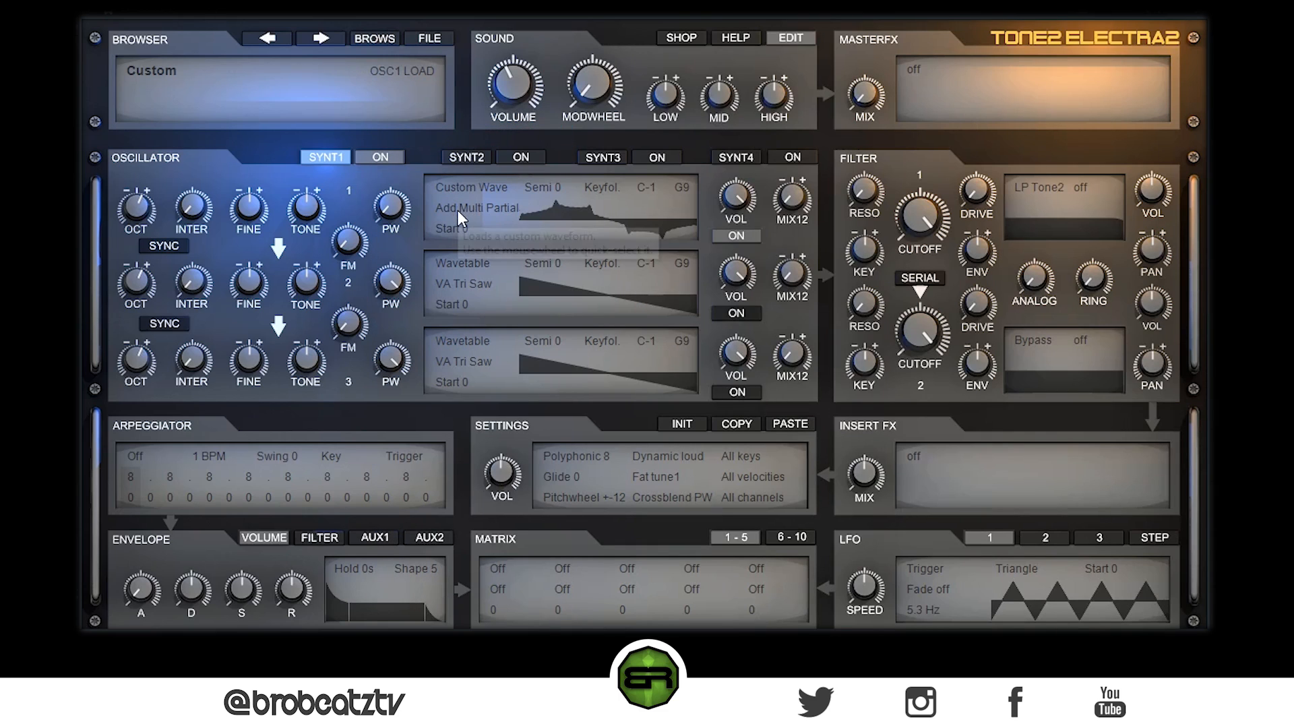
pyautogui.click(513, 83)
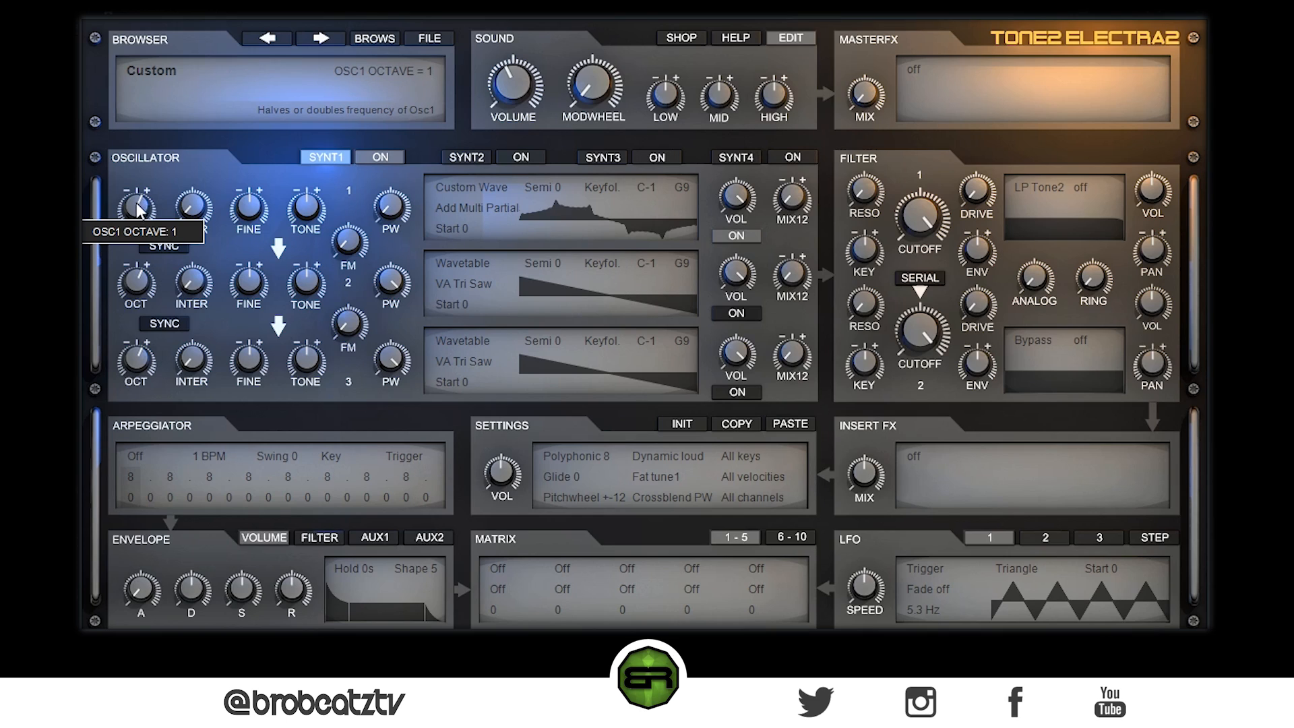
pyautogui.scroll(1, 137, 208)
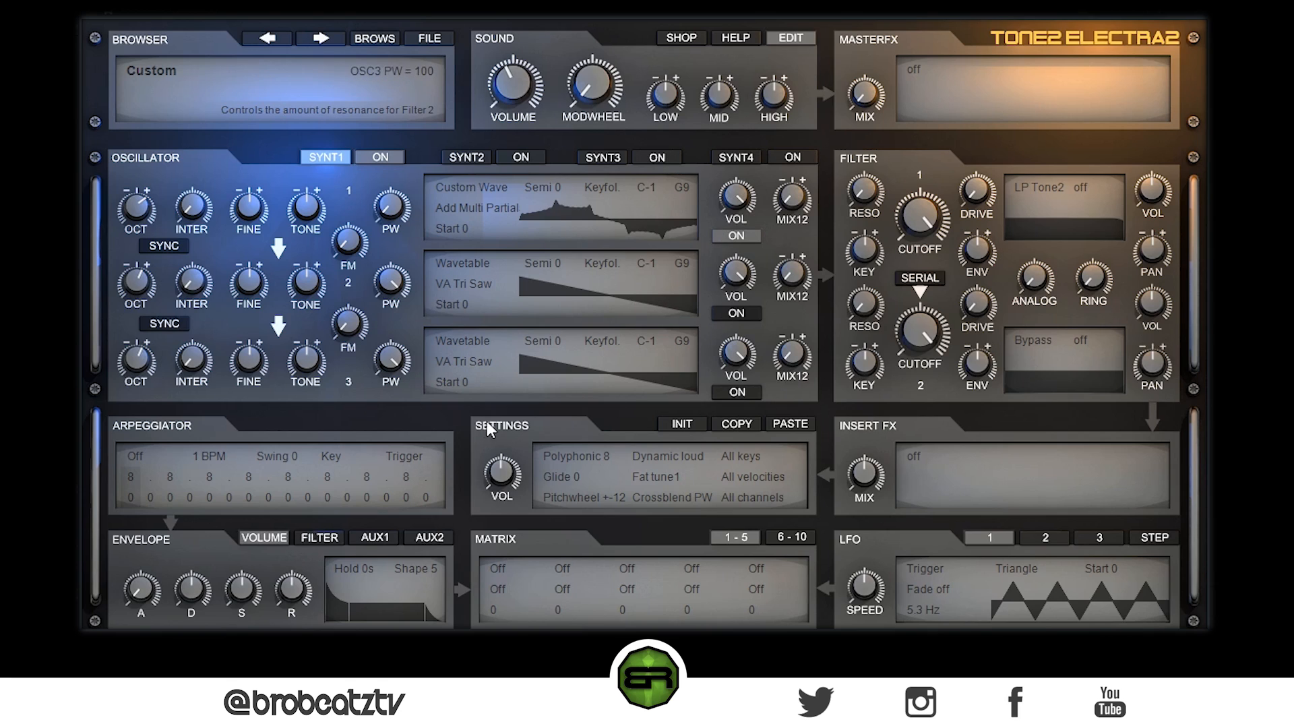
# - Turn on oscillator 2 and load the custom wave SawLayer4 into it
pyautogui.click(475, 267)
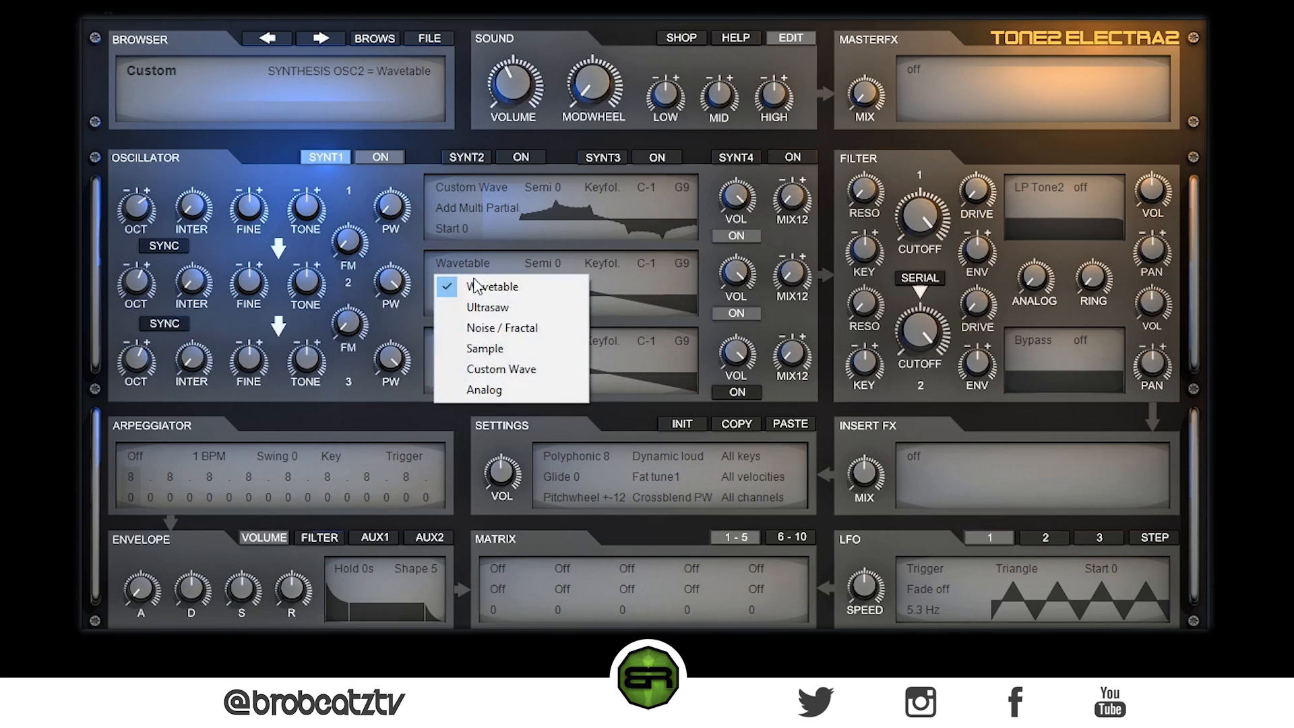
pyautogui.click(480, 368)
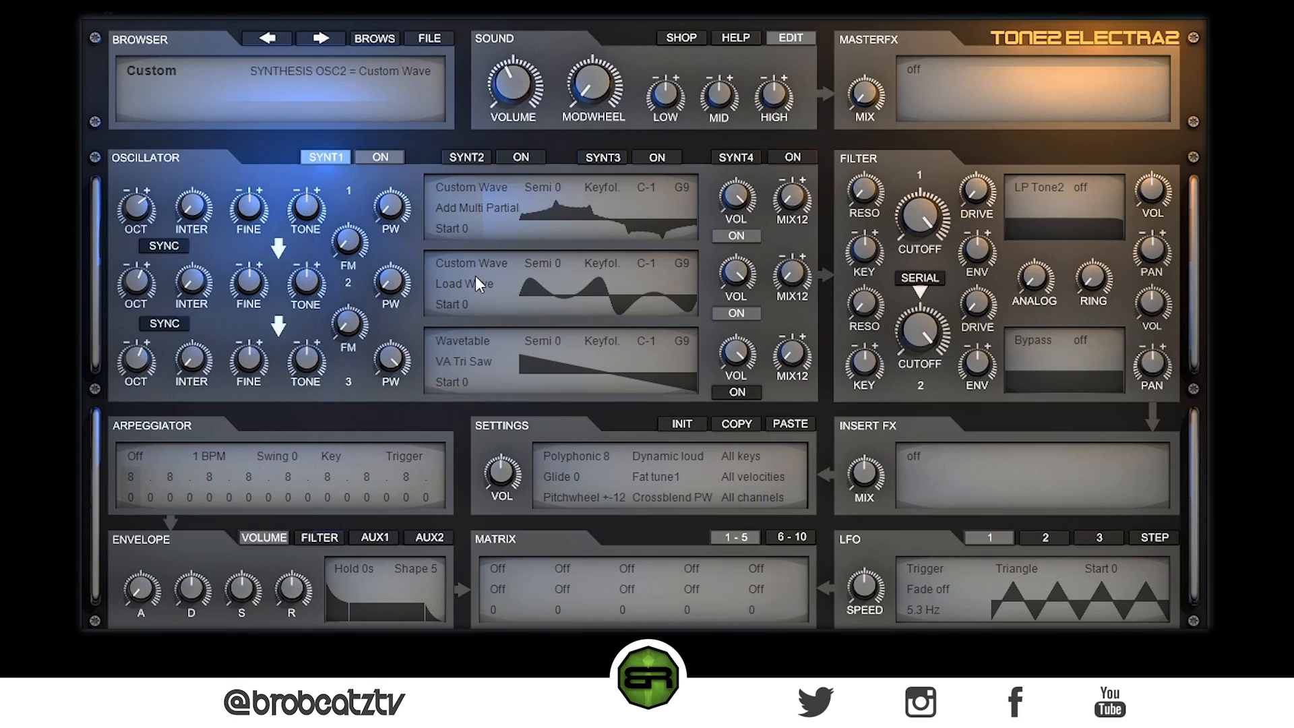
pyautogui.click(453, 283)
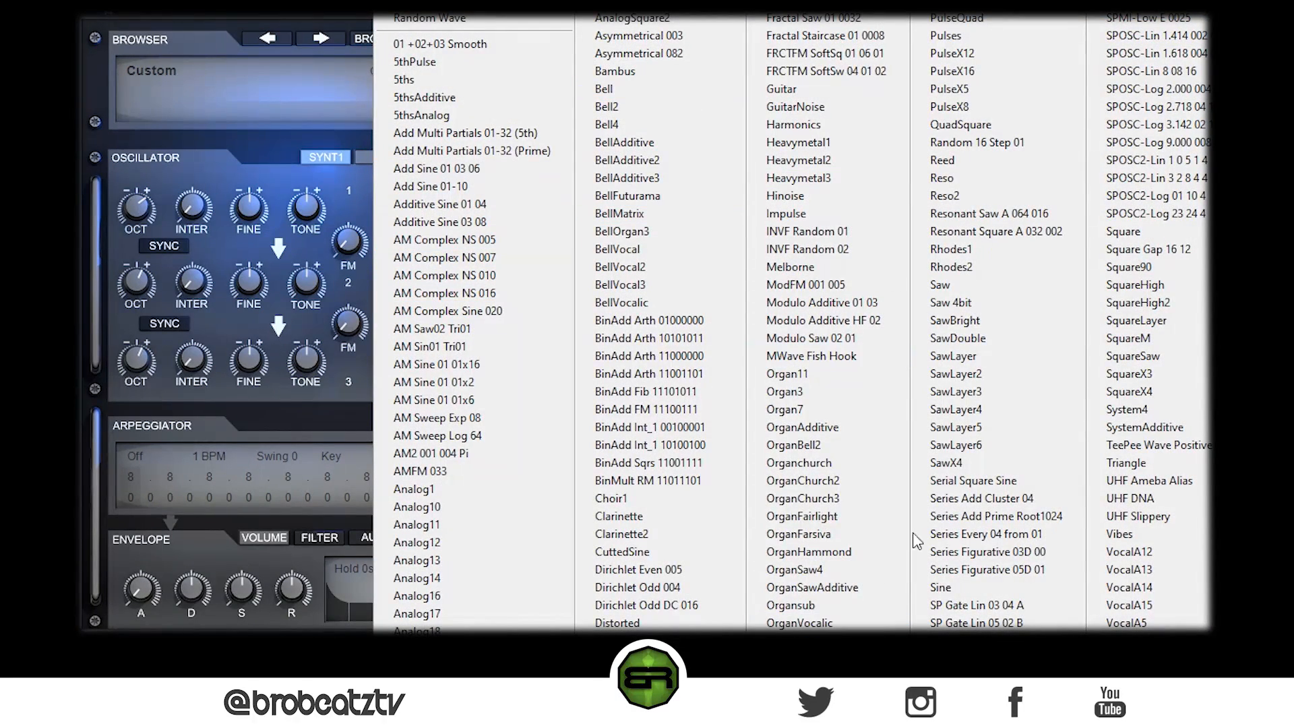
pyautogui.click(956, 409)
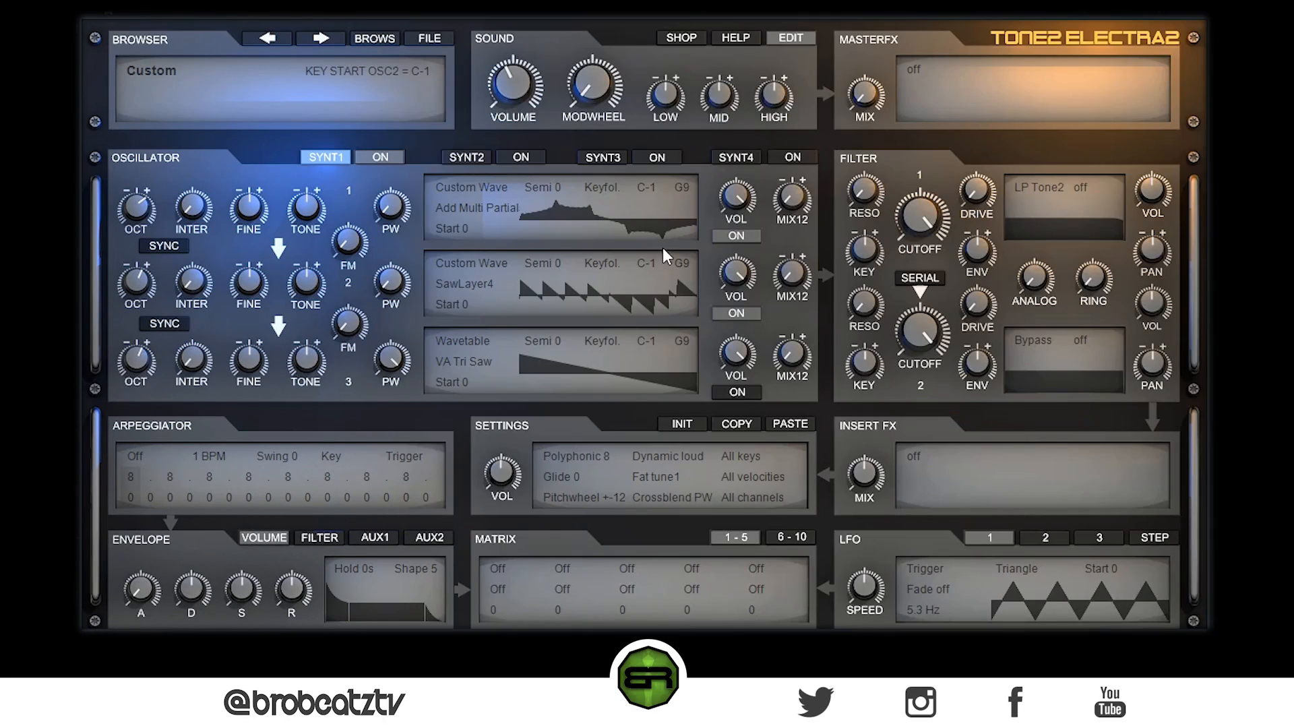
# - Switch oscillator 2's custom wave to Series Add Cluster 04 and raise the oscillator's octave
pyautogui.scroll(-1, 475, 284)
pyautogui.scroll(-3, 475, 286)
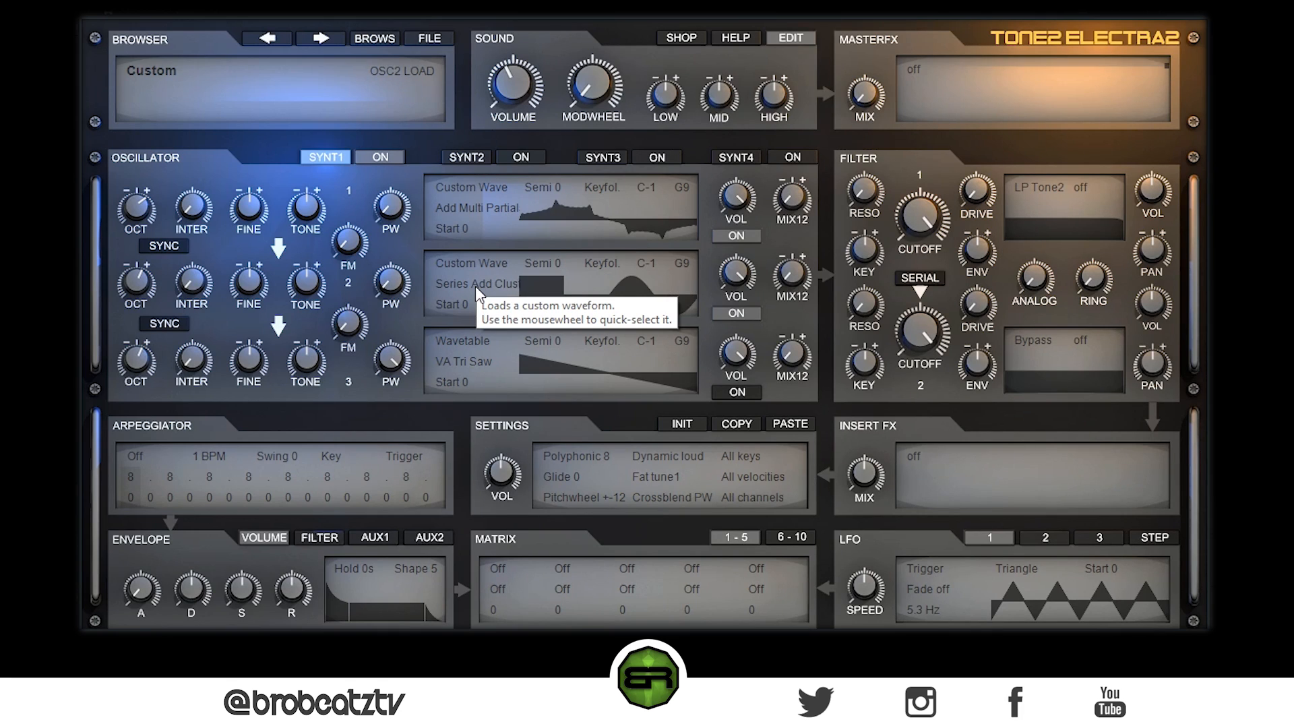
pyautogui.scroll(-1, 475, 286)
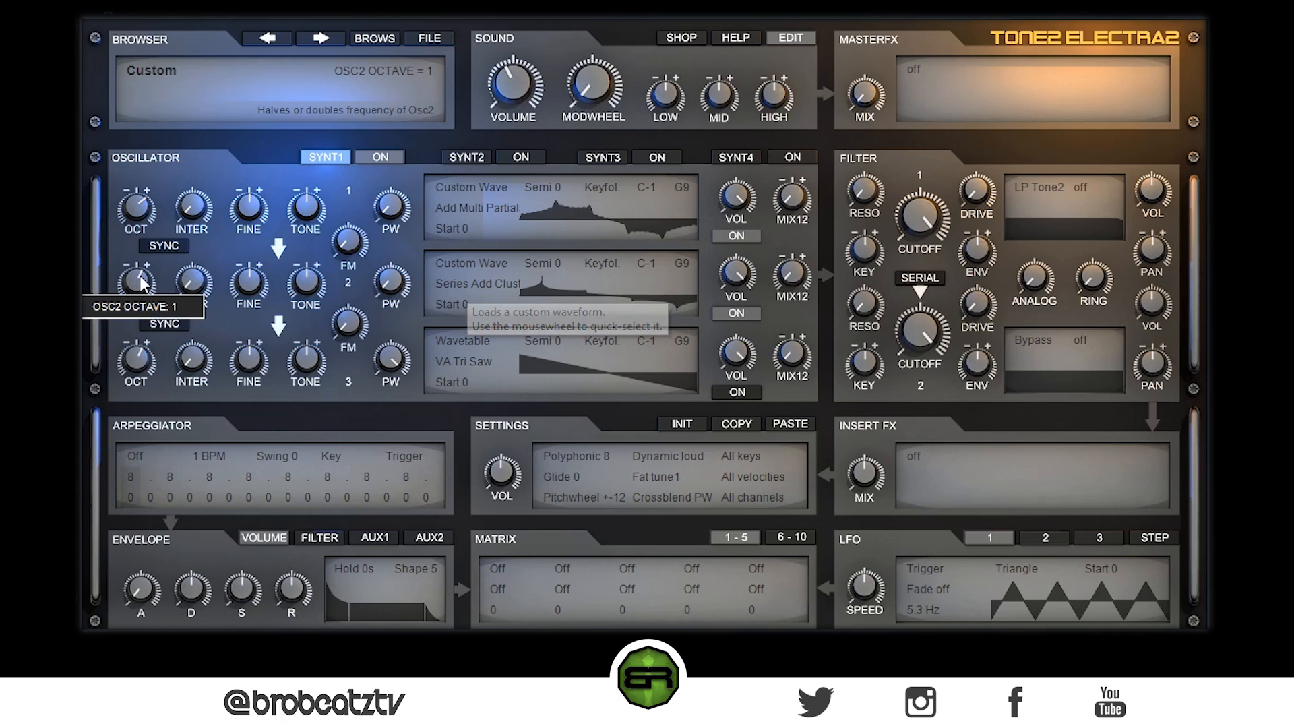
pyautogui.scroll(1, 138, 280)
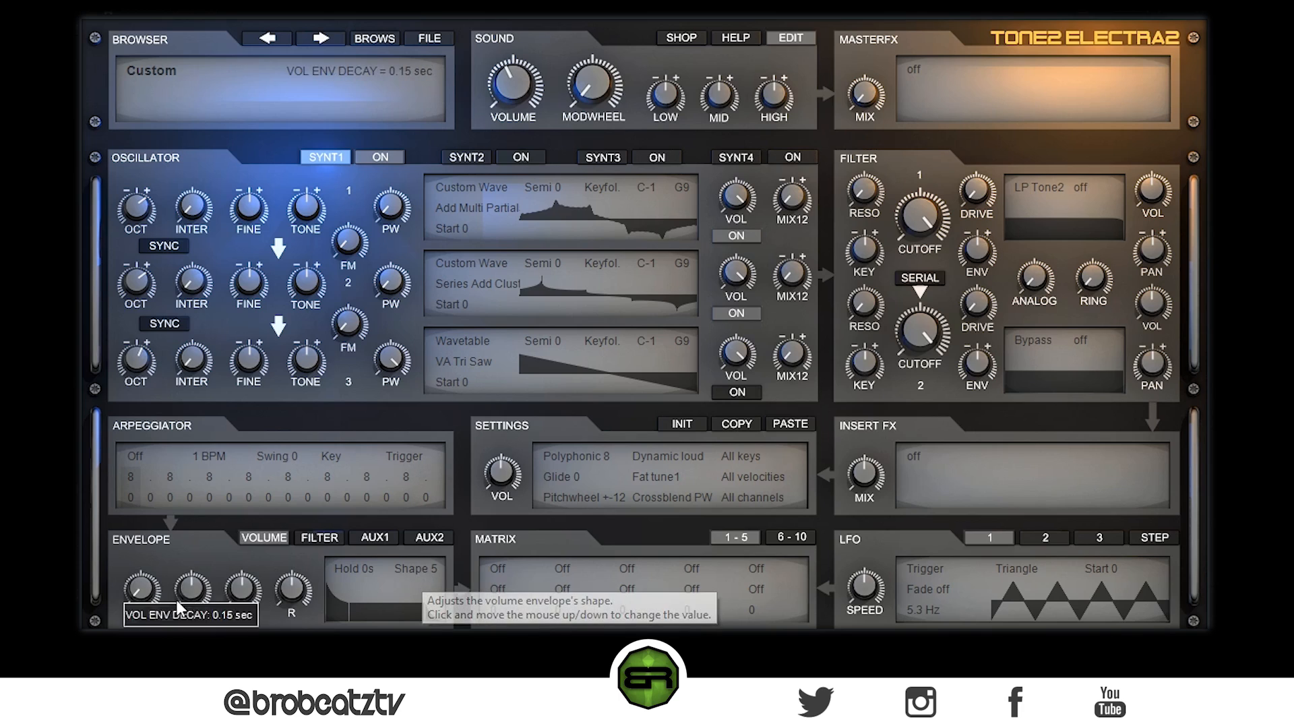
# - Set the volume envelope's attack to 0.003 sec and its release to 0.31 sec
pyautogui.moveTo(143, 601); pyautogui.dragTo(144, 591)
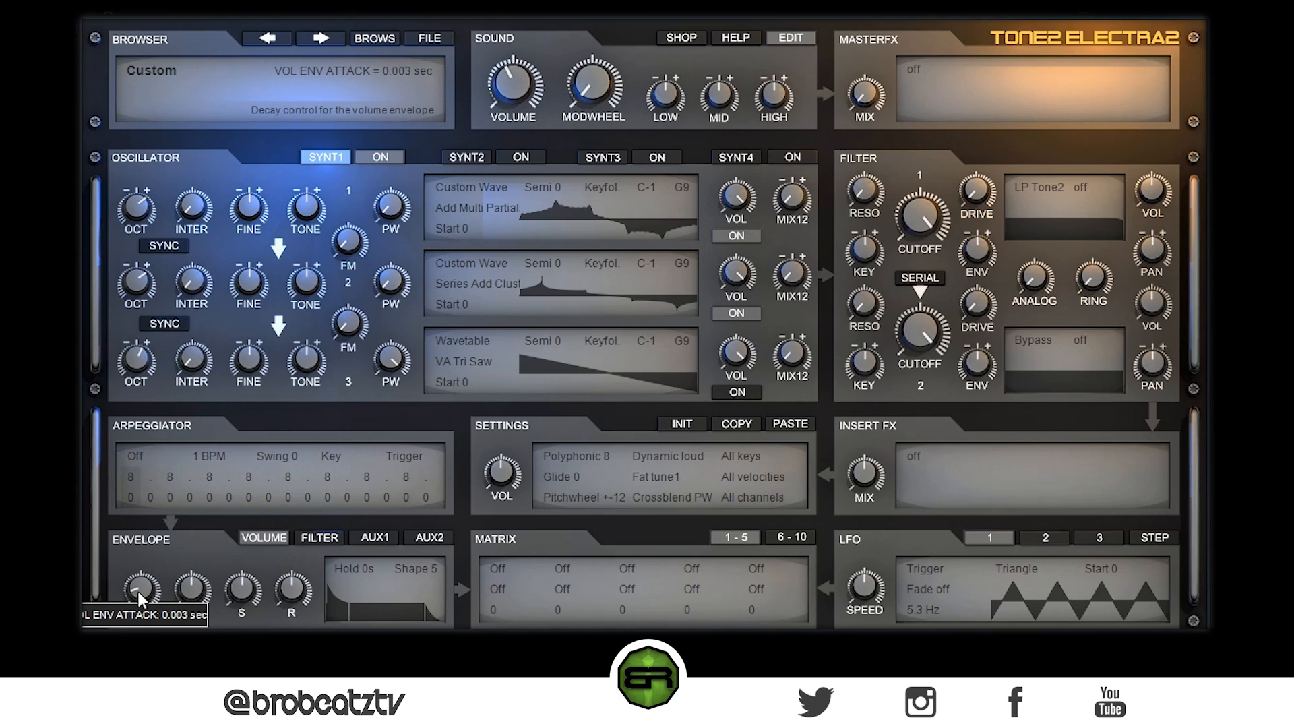
pyautogui.moveTo(281, 592); pyautogui.dragTo(285, 581)
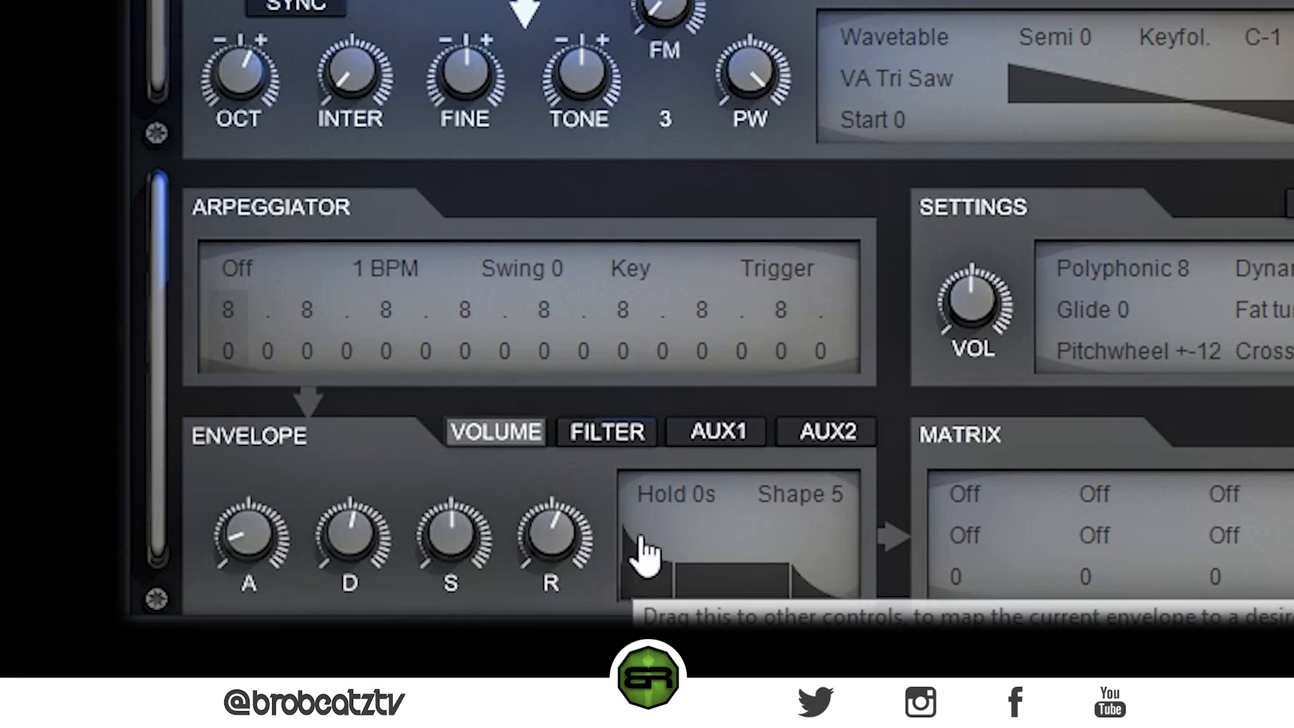
# - Try the volume envelope's shape at 0, 4 and 9, ending on shape 5
pyautogui.moveTo(795, 556); pyautogui.dragTo(802, 627)
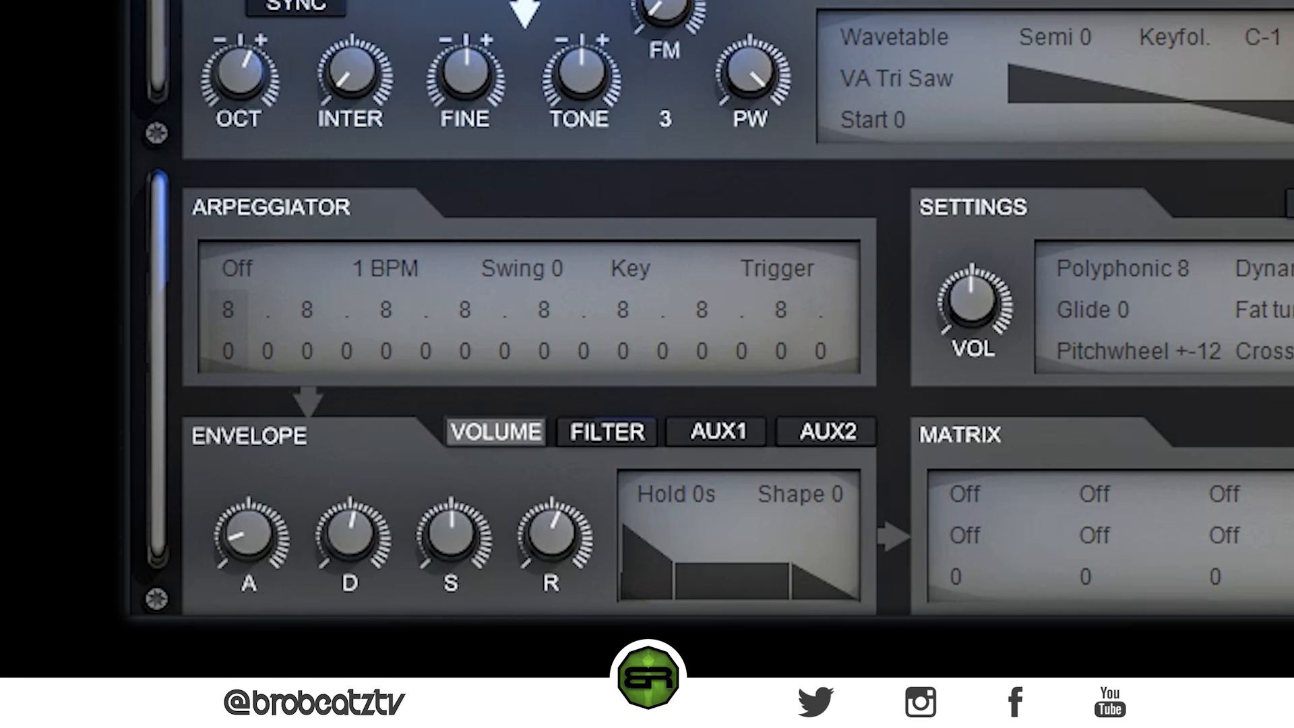
pyautogui.moveTo(802, 681); pyautogui.dragTo(864, 256)
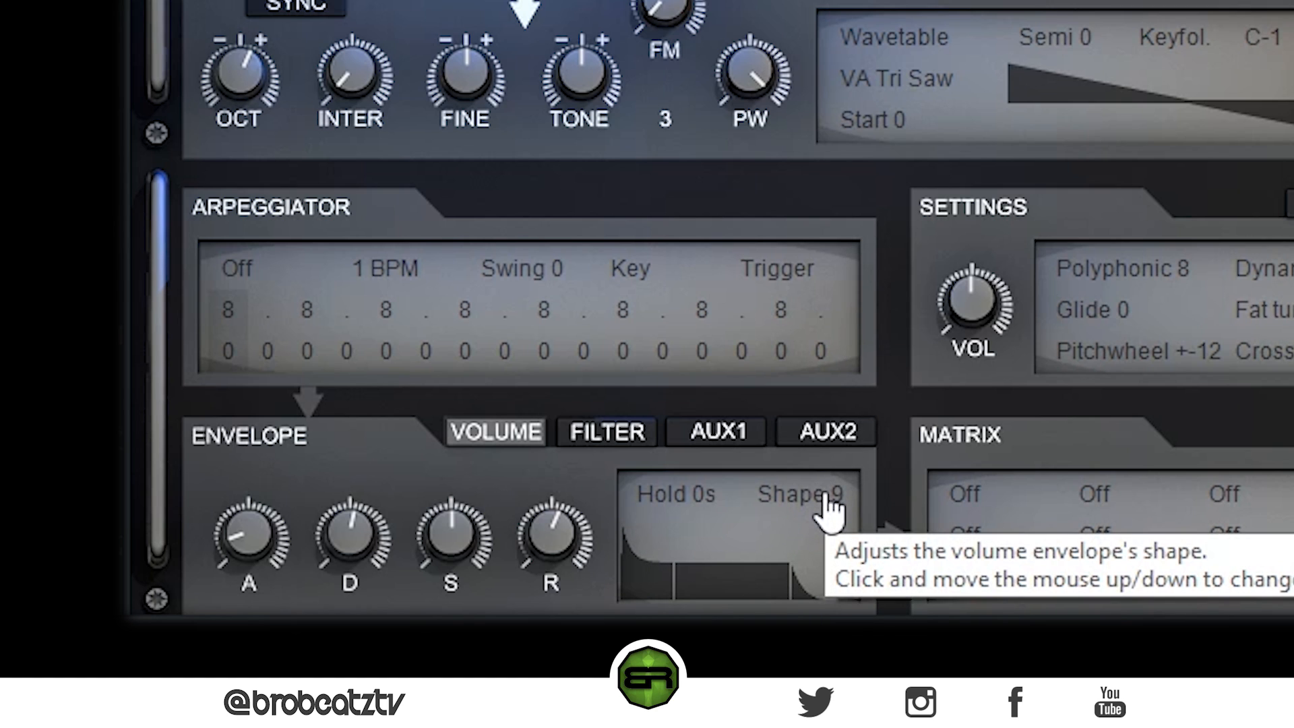
pyautogui.moveTo(830, 512); pyautogui.dragTo(830, 607)
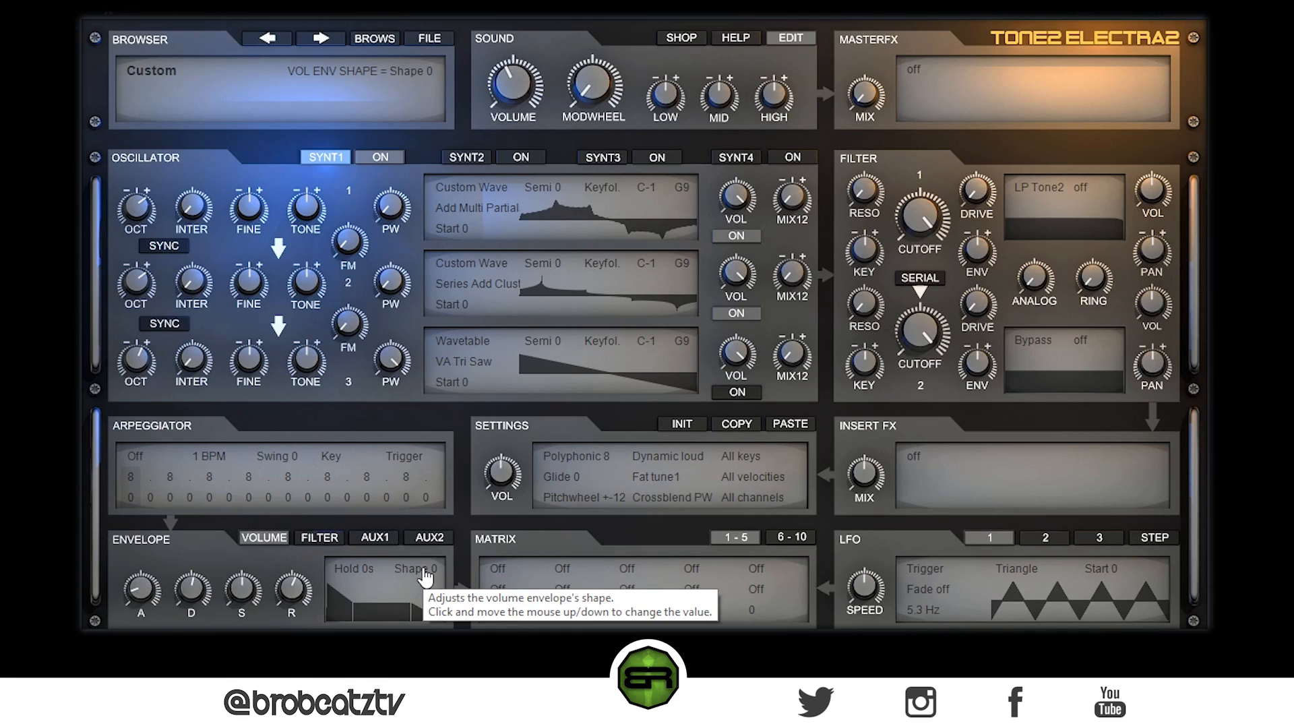
pyautogui.moveTo(817, 495); pyautogui.dragTo(825, 436)
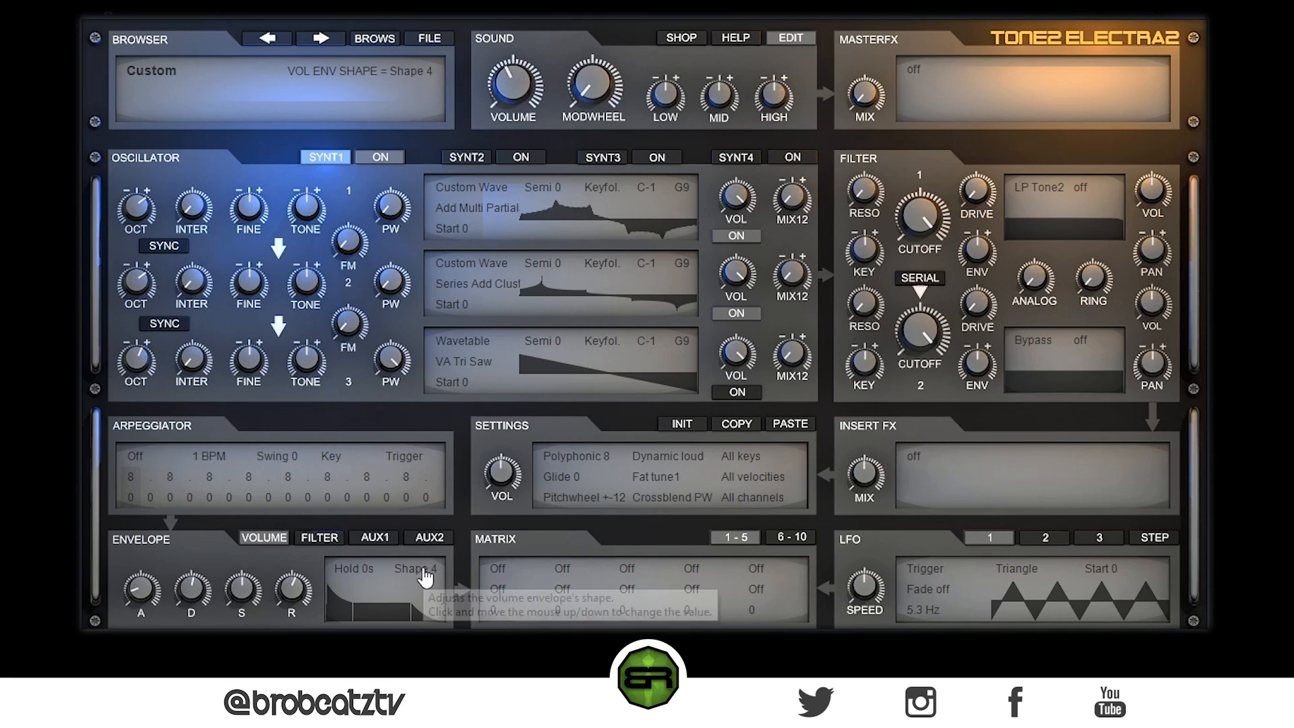
pyautogui.moveTo(426, 576); pyautogui.dragTo(442, 407)
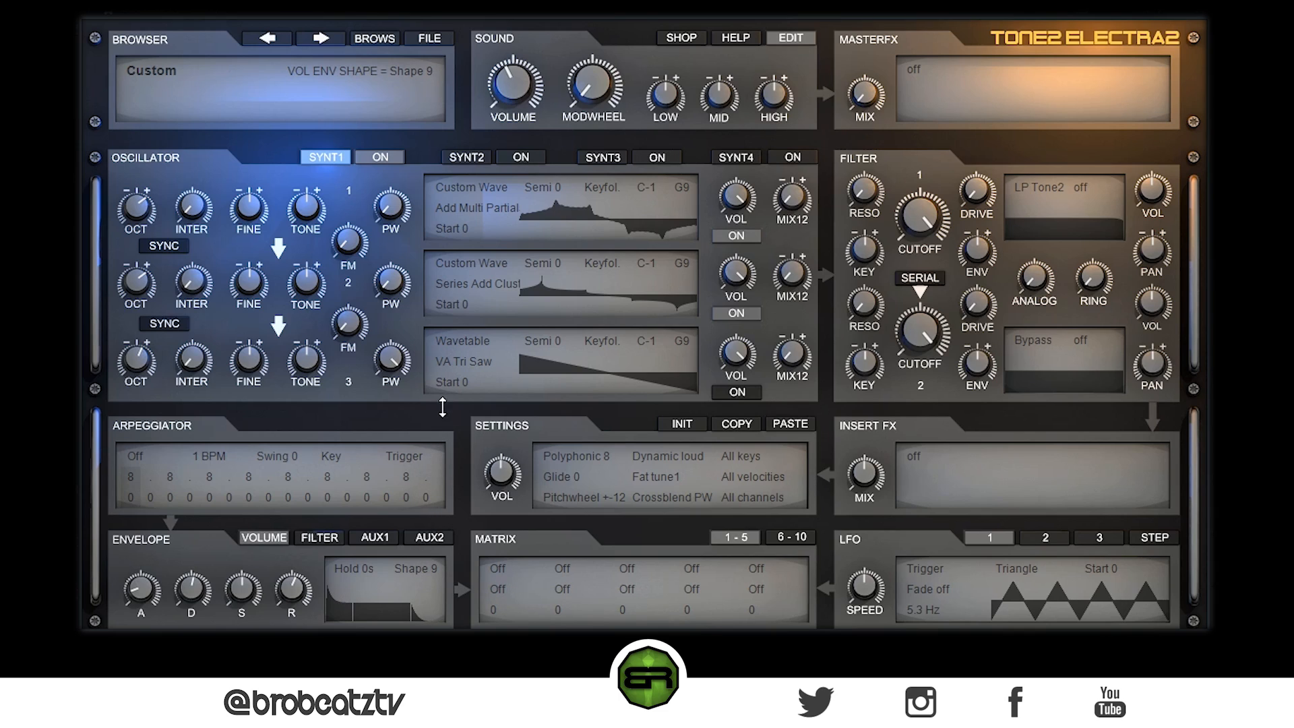
pyautogui.moveTo(440, 485); pyautogui.dragTo(435, 543)
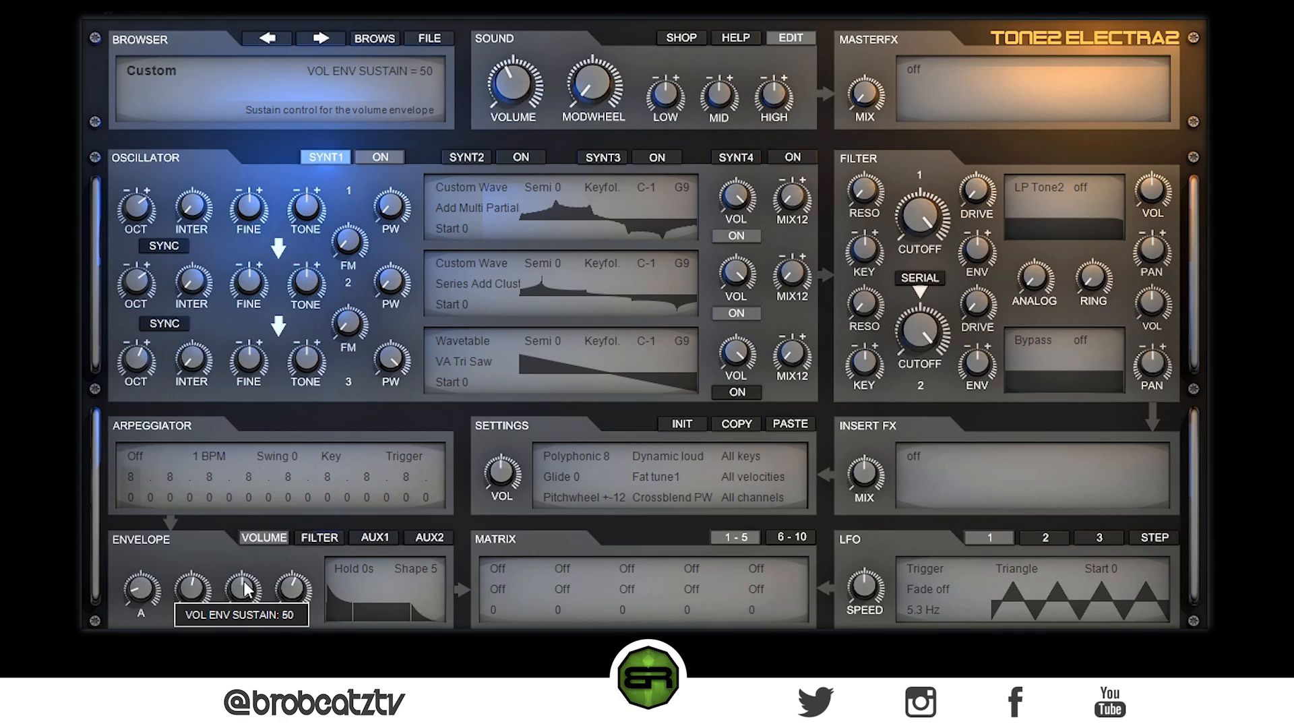
# - Set the volume envelope's sustain to 48 and lengthen its release
pyautogui.moveTo(240, 585)
pyautogui.mouseDown()
pyautogui.moveTo(241, 573)
pyautogui.moveTo(241, 589)
pyautogui.mouseUp()
pyautogui.moveTo(273, 597)
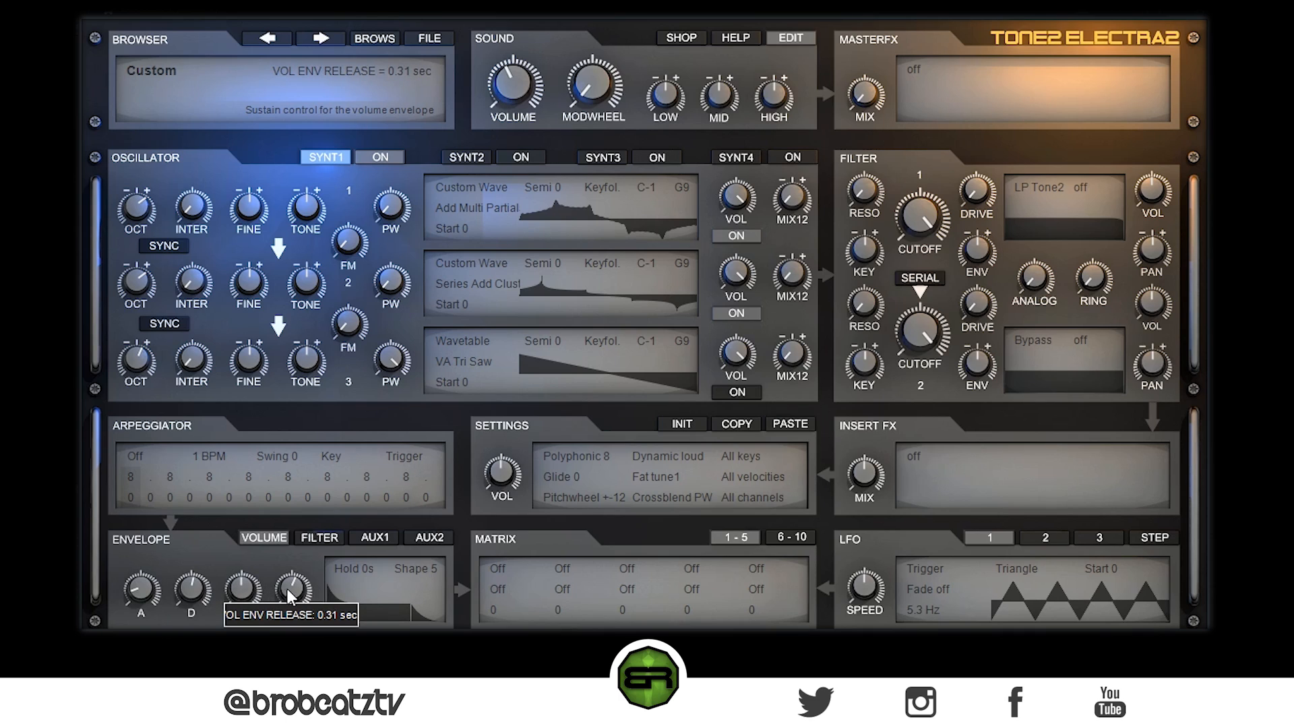
pyautogui.moveTo(295, 585); pyautogui.dragTo(298, 564)
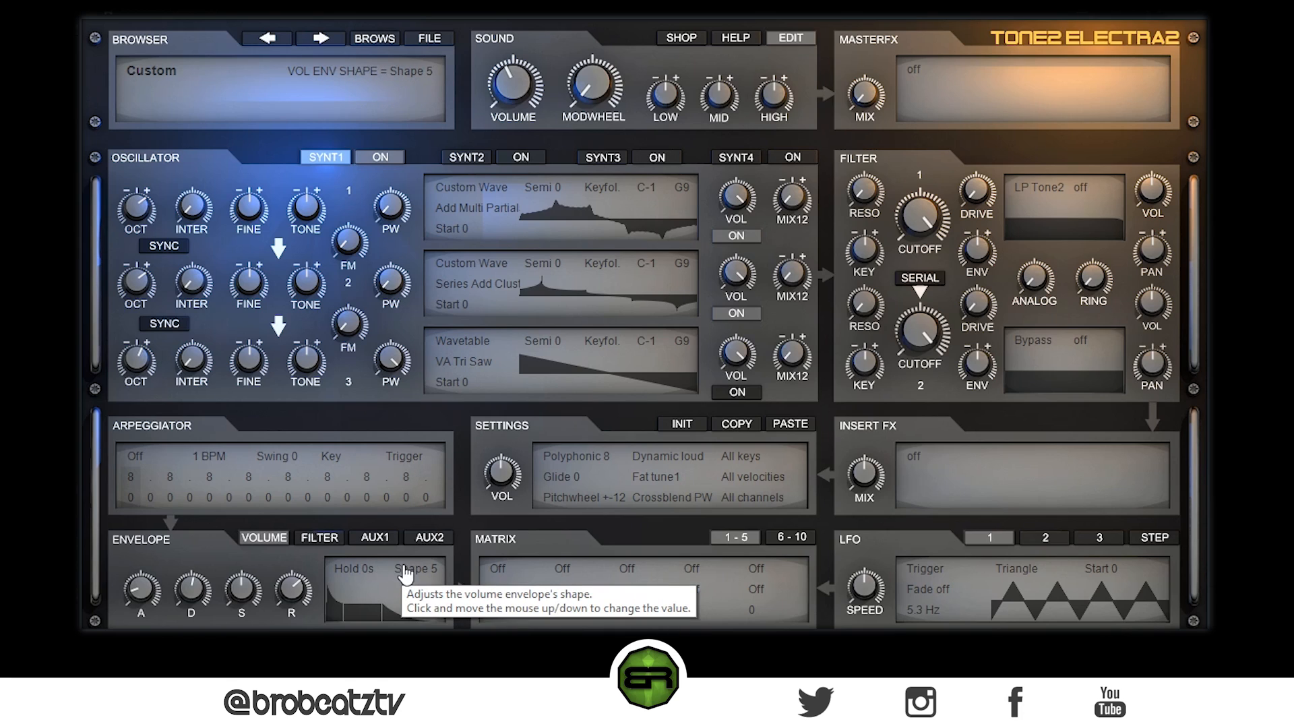
pyautogui.moveTo(290, 589); pyautogui.dragTo(292, 586)
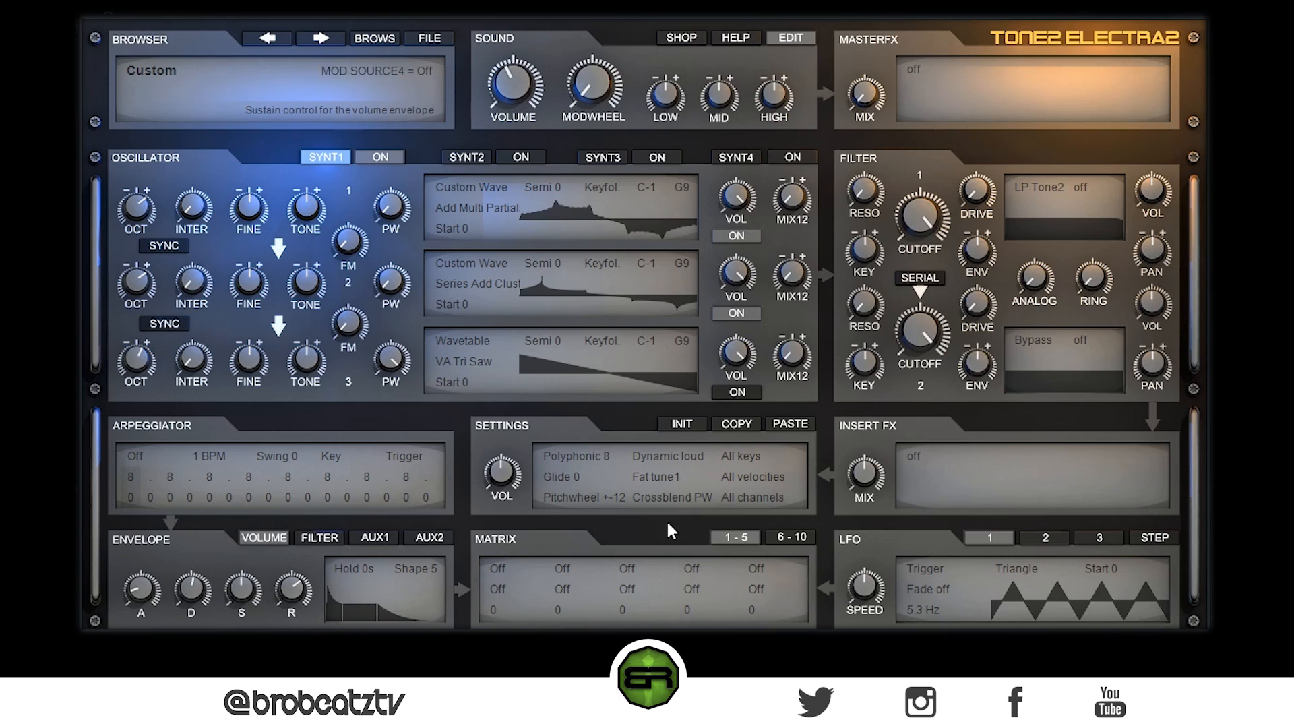
# - Try the volume envelope with sustain at minimum and a decay of 0.10 sec, then 0.20 sec
pyautogui.moveTo(201, 585)
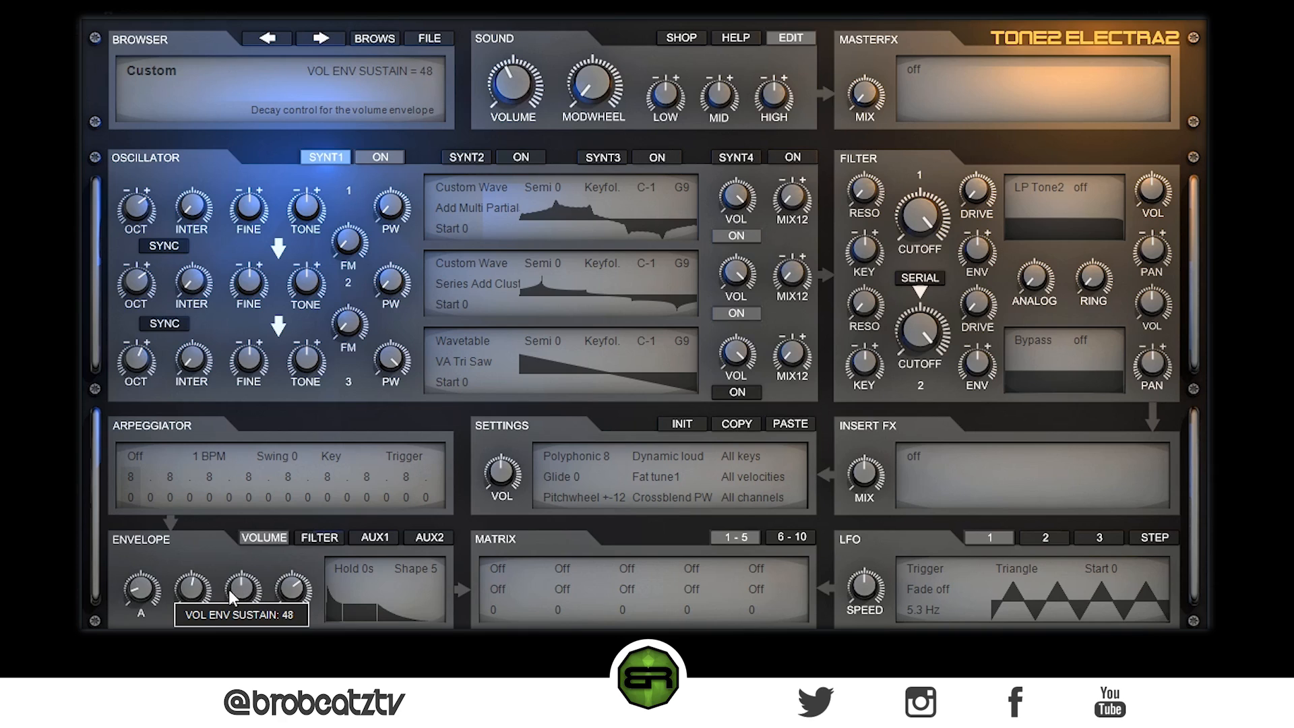
pyautogui.moveTo(241, 605); pyautogui.dragTo(241, 674)
pyautogui.moveTo(193, 592); pyautogui.dragTo(193, 602)
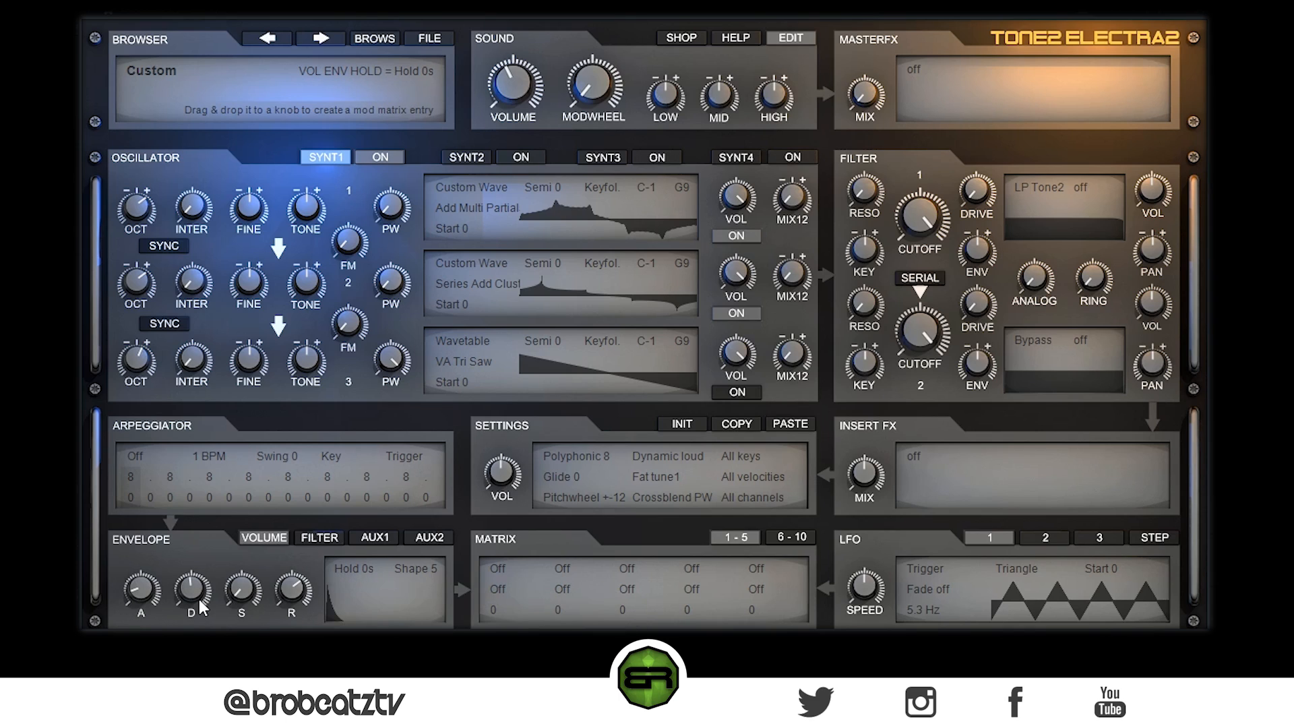
pyautogui.moveTo(200, 596)
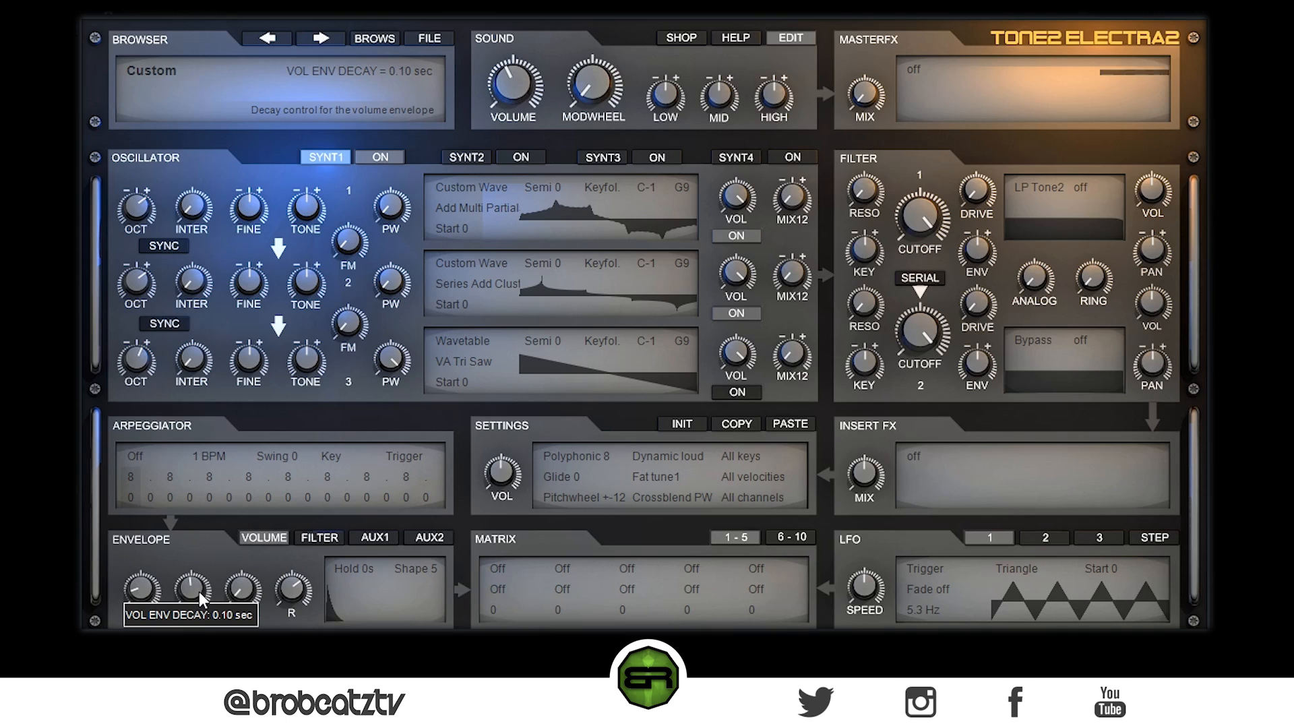
pyautogui.moveTo(199, 590)
pyautogui.mouseDown()
pyautogui.moveTo(205, 578)
pyautogui.moveTo(204, 596)
pyautogui.mouseUp()
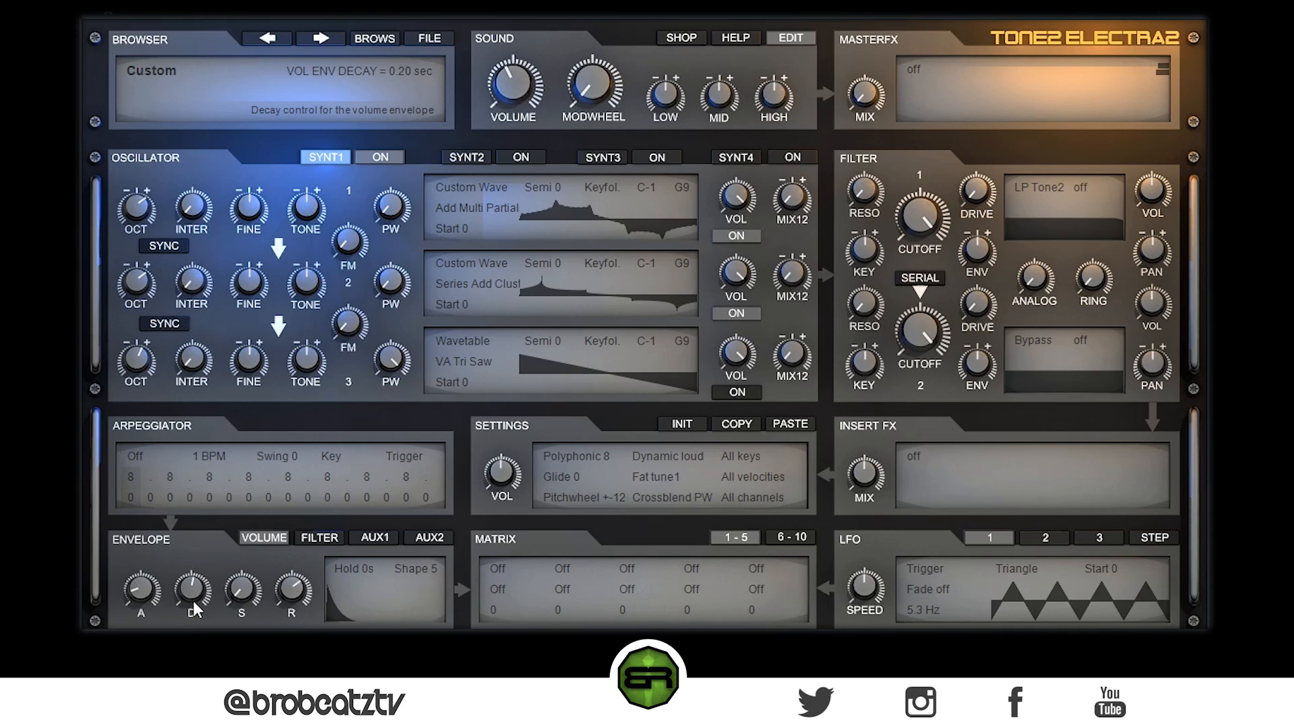
# - Adjust the volume envelope to a sustain of 54, a decay of 0.27 sec and shape 6
pyautogui.moveTo(193, 597)
pyautogui.moveTo(241, 588); pyautogui.dragTo(255, 480)
pyautogui.moveTo(233, 586)
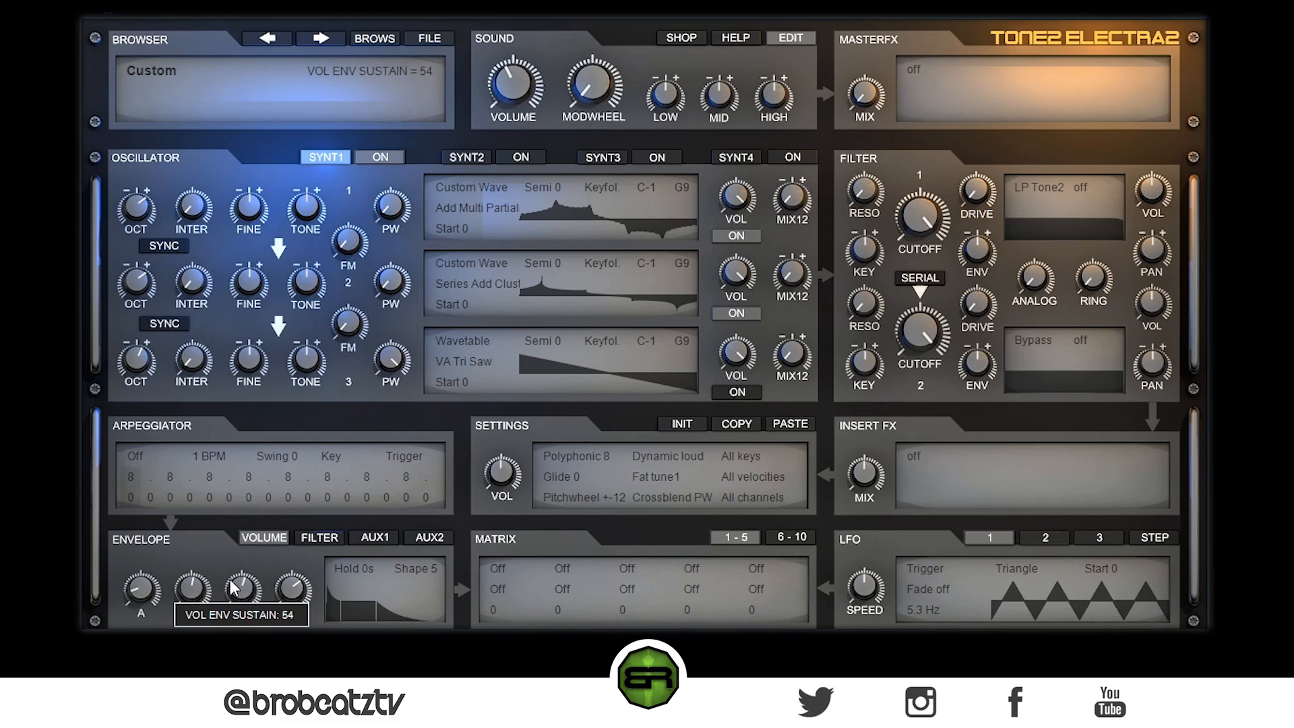
pyautogui.scroll(4, 196, 590)
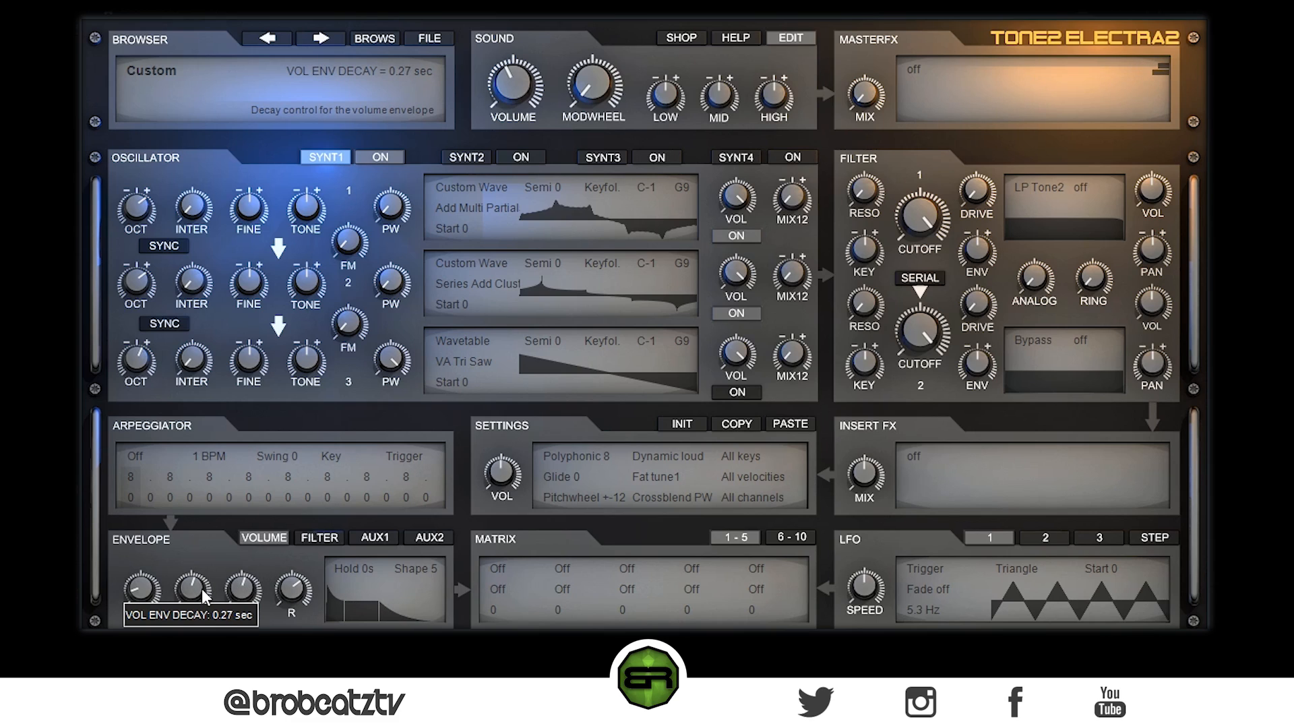
pyautogui.moveTo(434, 561)
pyautogui.moveTo(433, 561); pyautogui.dragTo(434, 556)
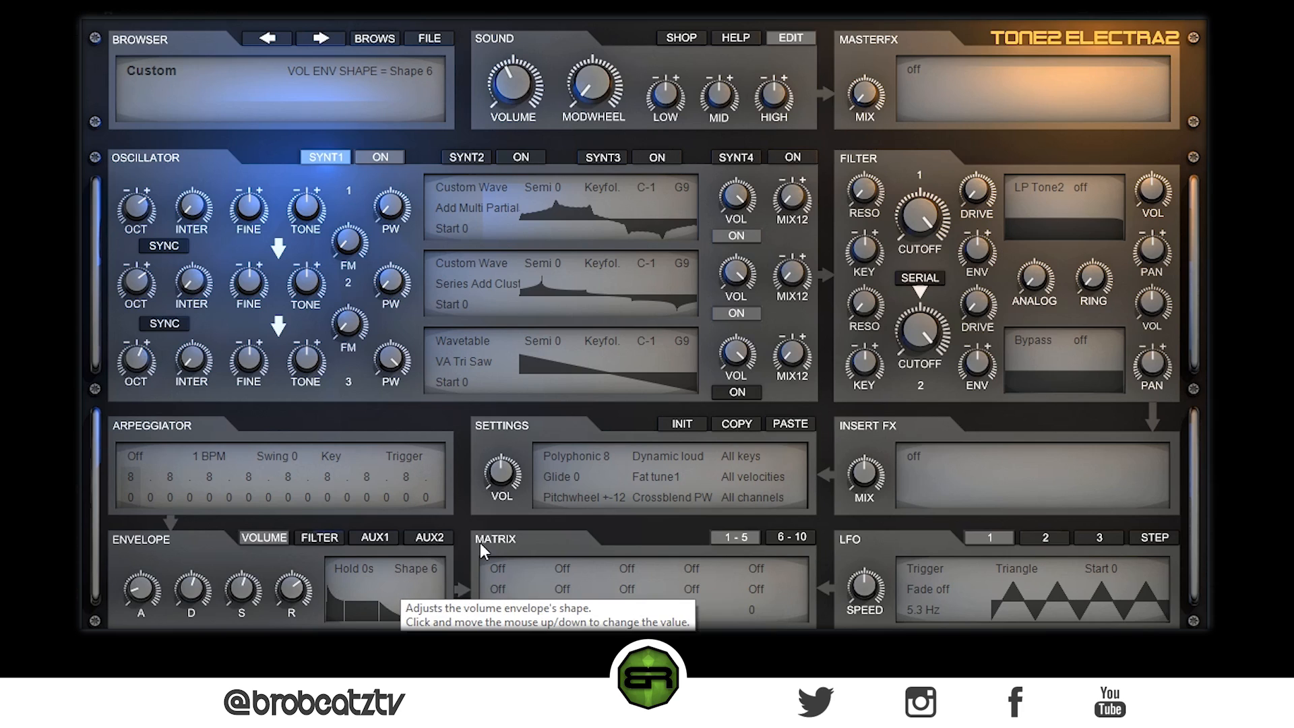
# - Choose Ensemble as the insert effect
pyautogui.click(920, 456)
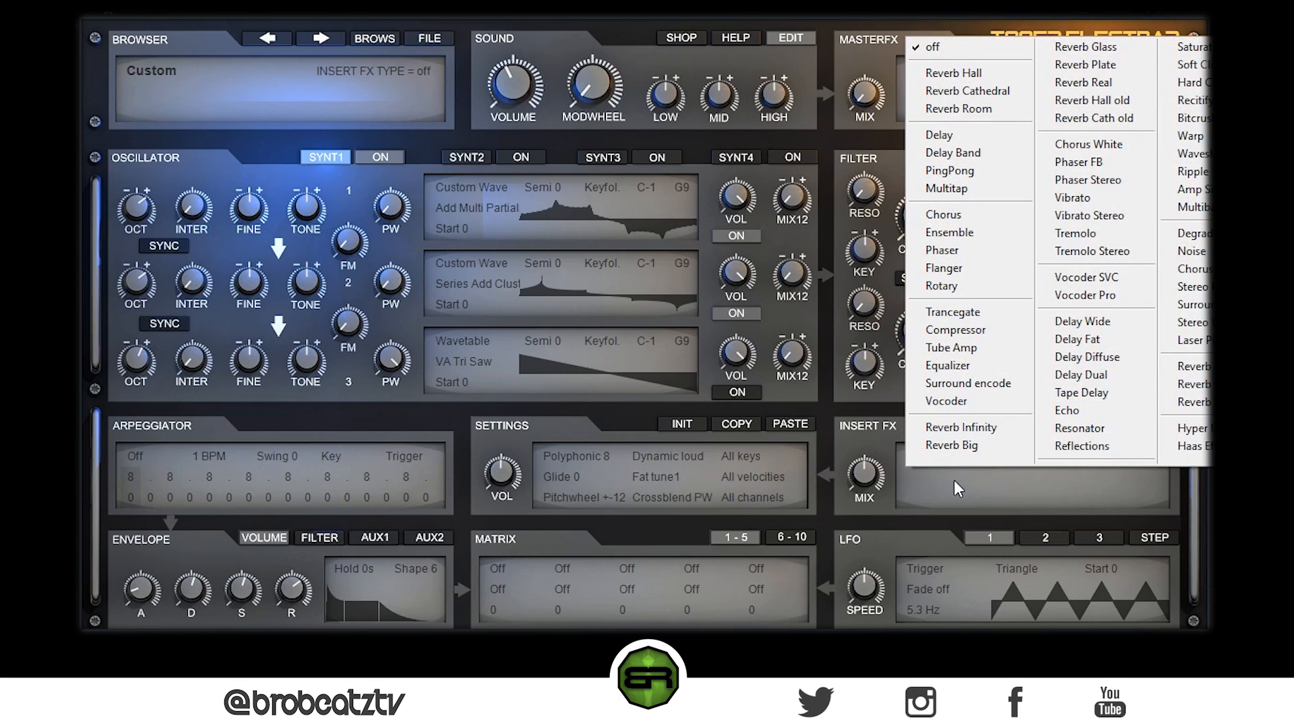
pyautogui.click(970, 236)
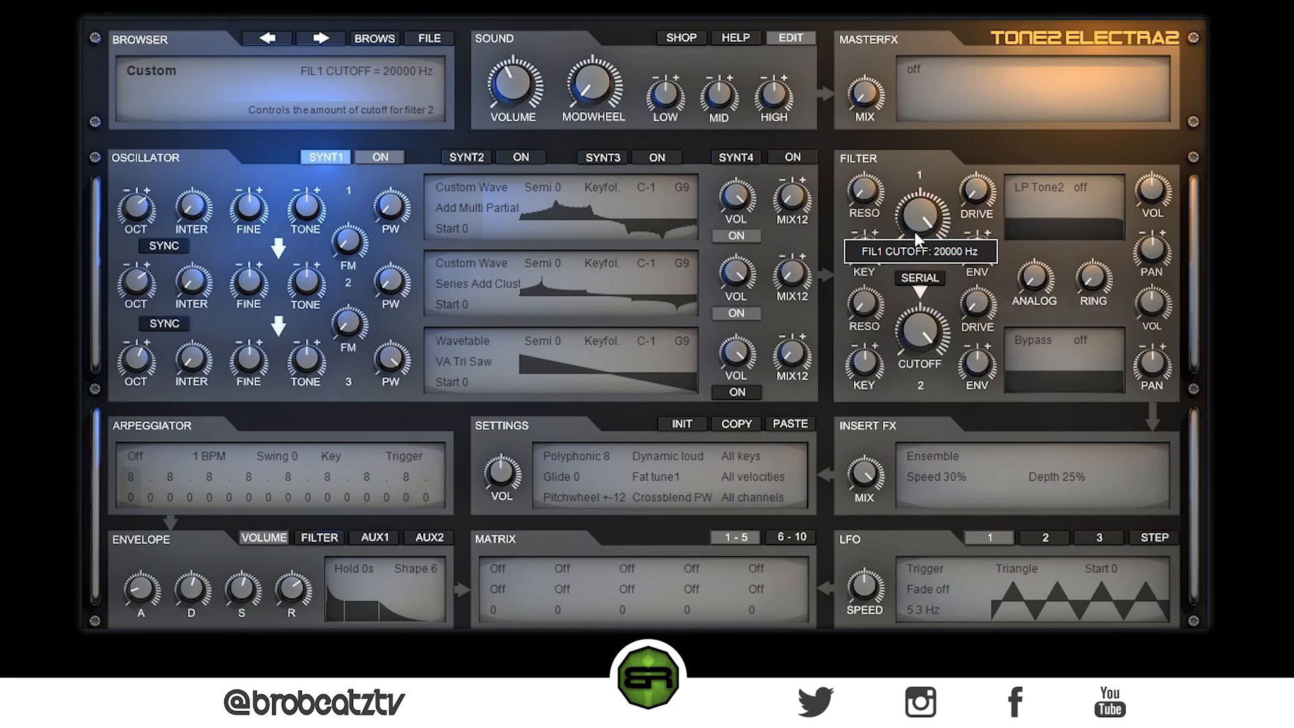
# - Set filter 1 to LP 18dB and lower its cutoff to 4874 Hz
pyautogui.click(1032, 182)
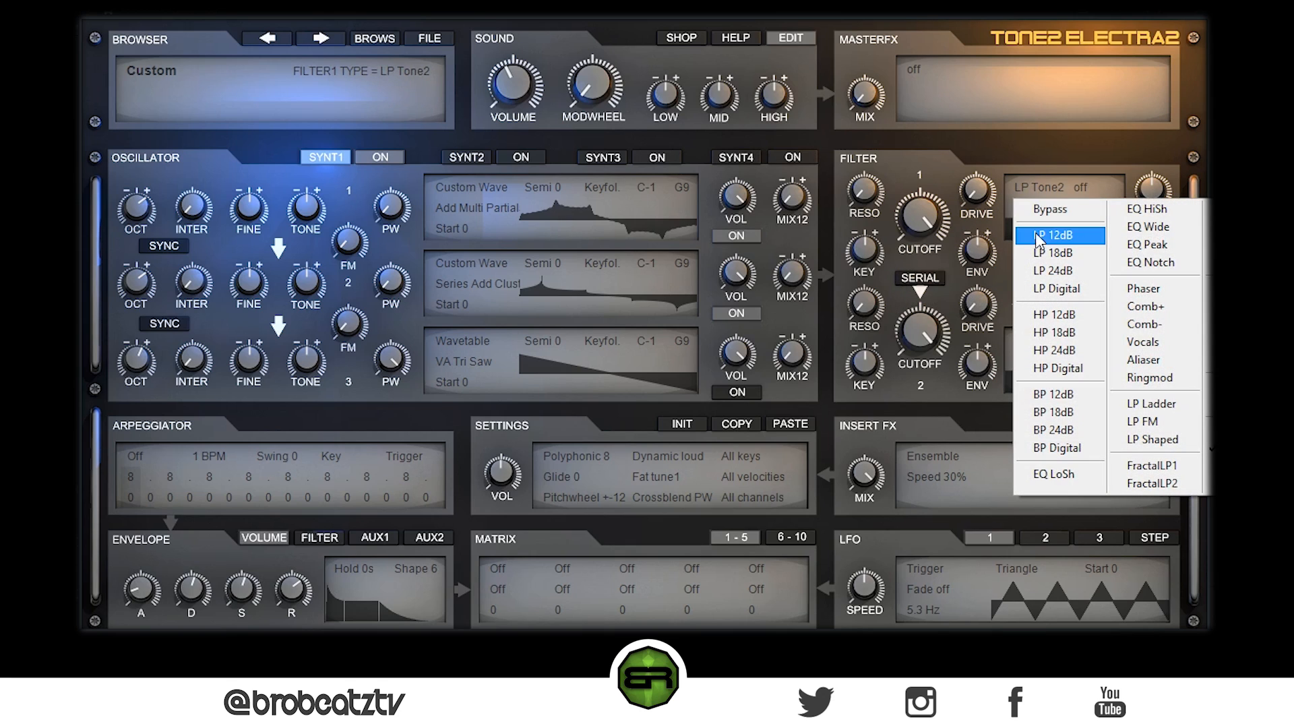
pyautogui.click(1038, 253)
pyautogui.moveTo(918, 236); pyautogui.dragTo(911, 256)
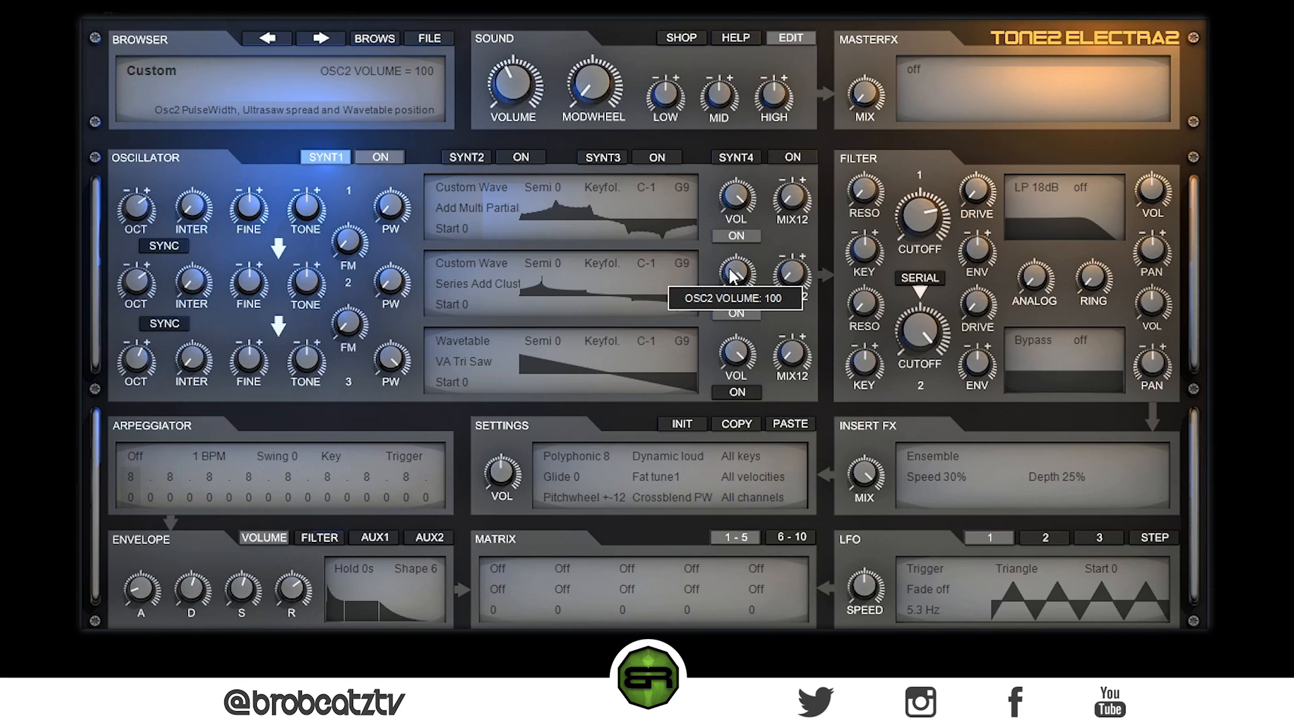
# - Route oscillator 2 to filter 2 with its filter mix at 100, and set filter 2 to BP 18dB with a 5109 Hz cutoff
pyautogui.moveTo(786, 302); pyautogui.dragTo(863, 295)
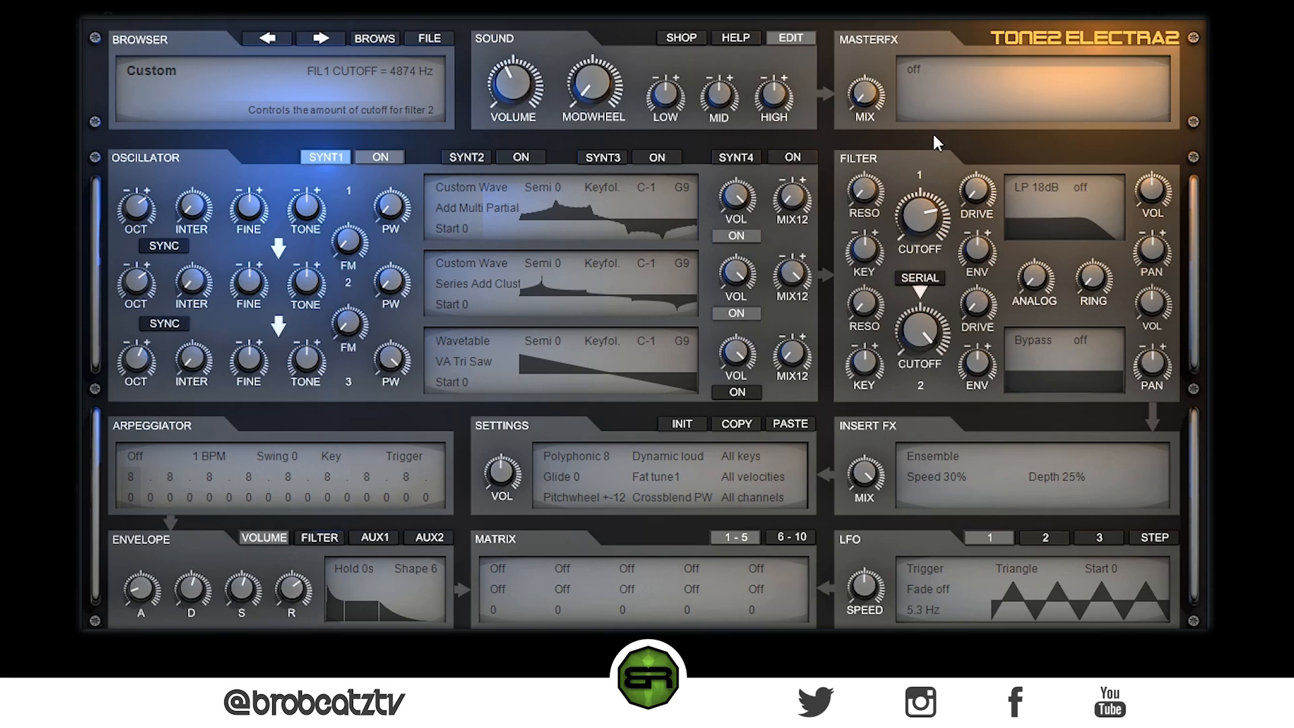
pyautogui.click(1024, 341)
pyautogui.click(1053, 564)
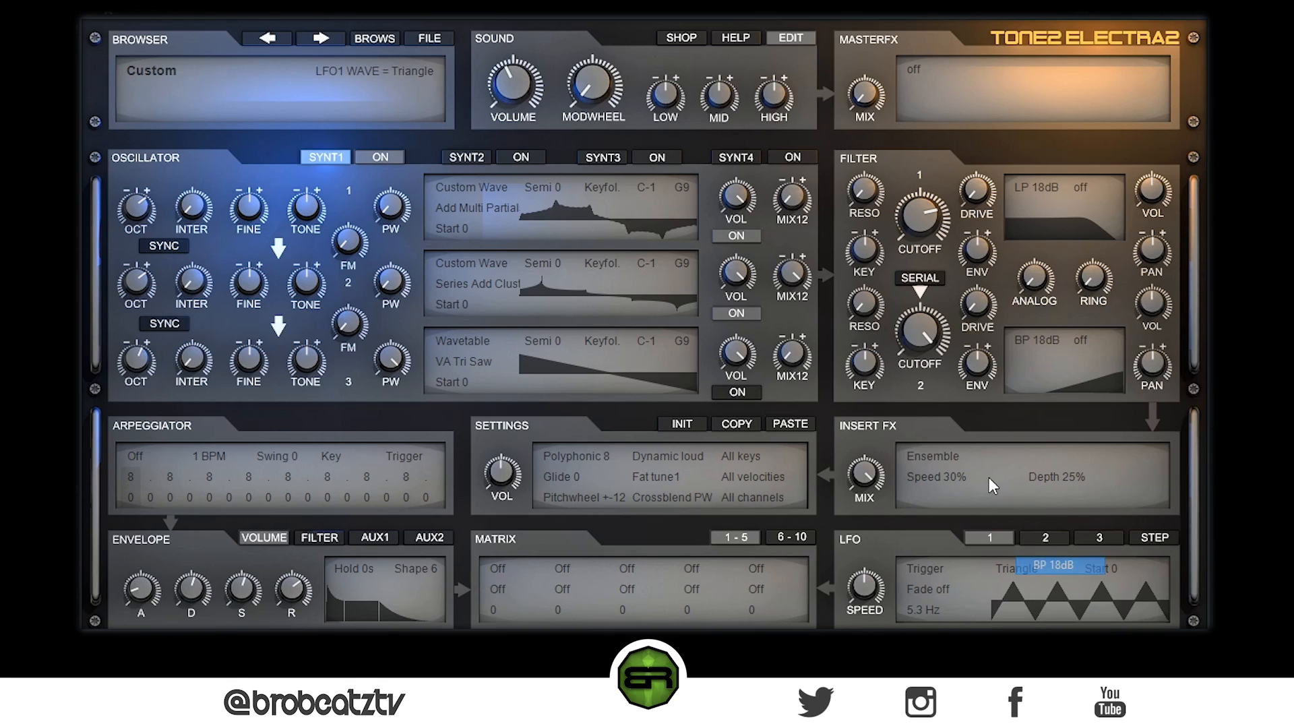
pyautogui.moveTo(927, 339); pyautogui.dragTo(911, 369)
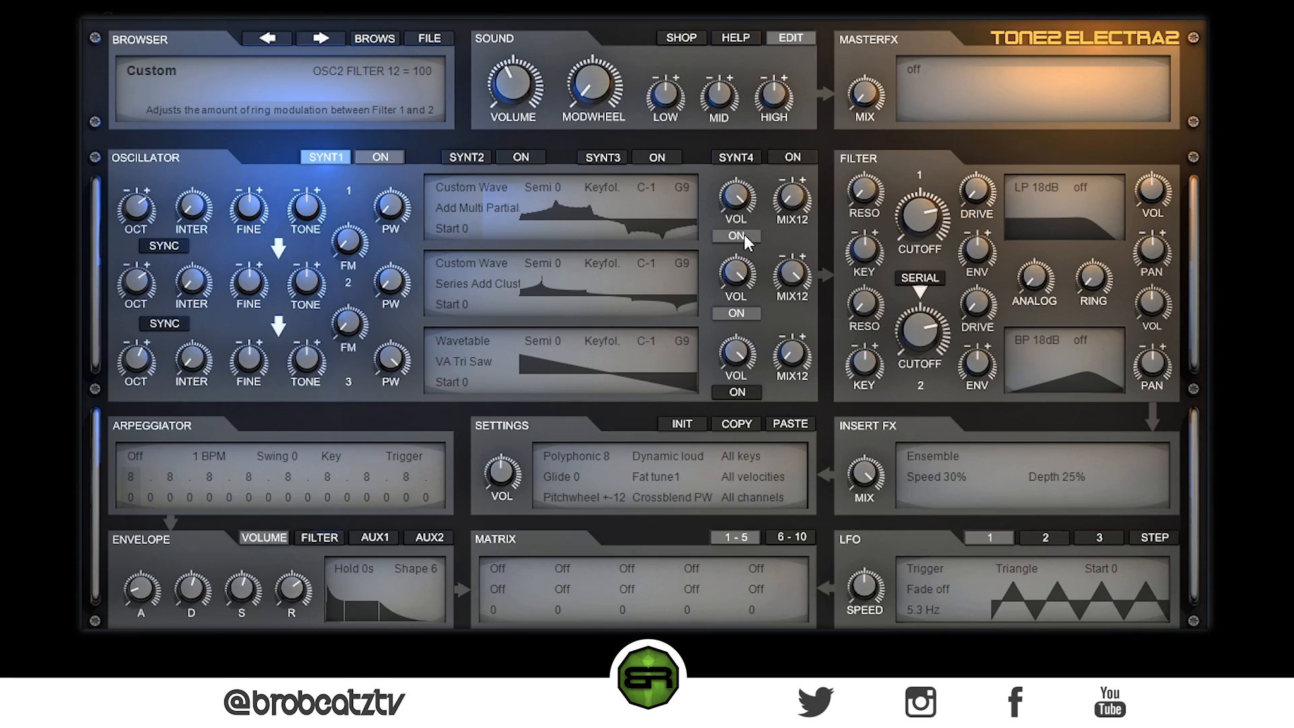
pyautogui.click(920, 334)
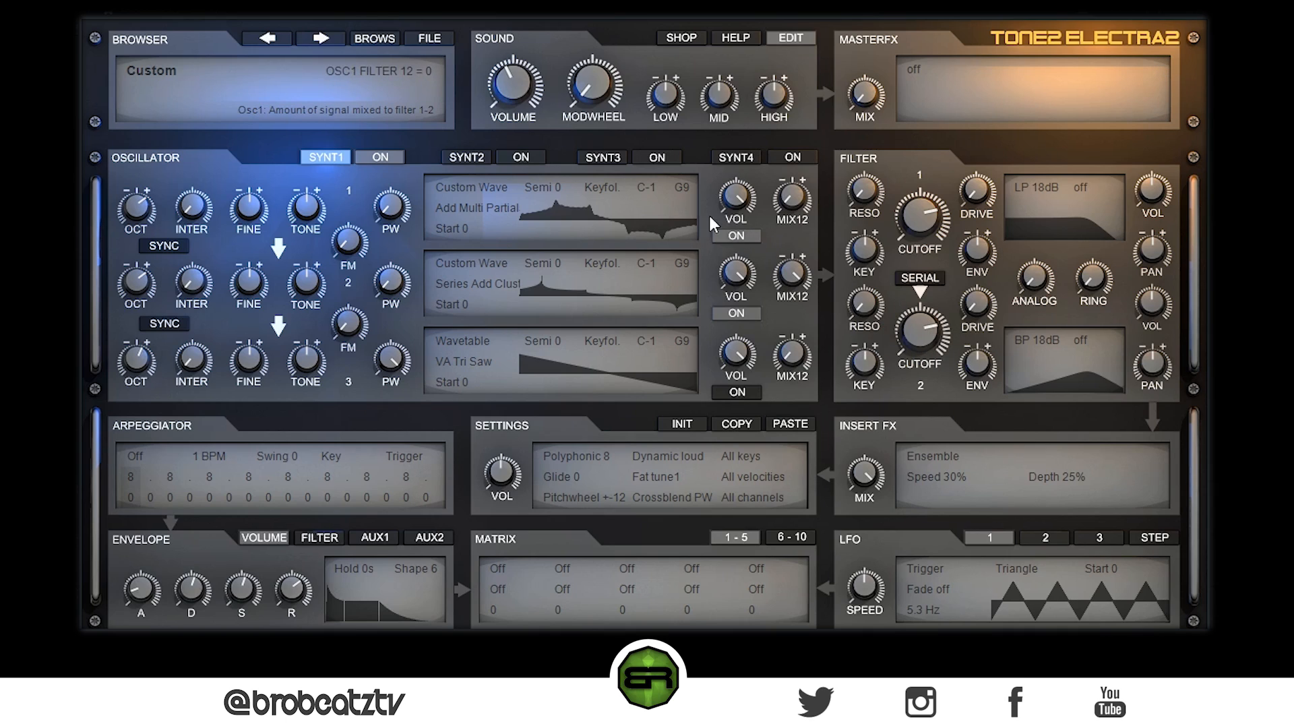
pyautogui.moveTo(899, 224)
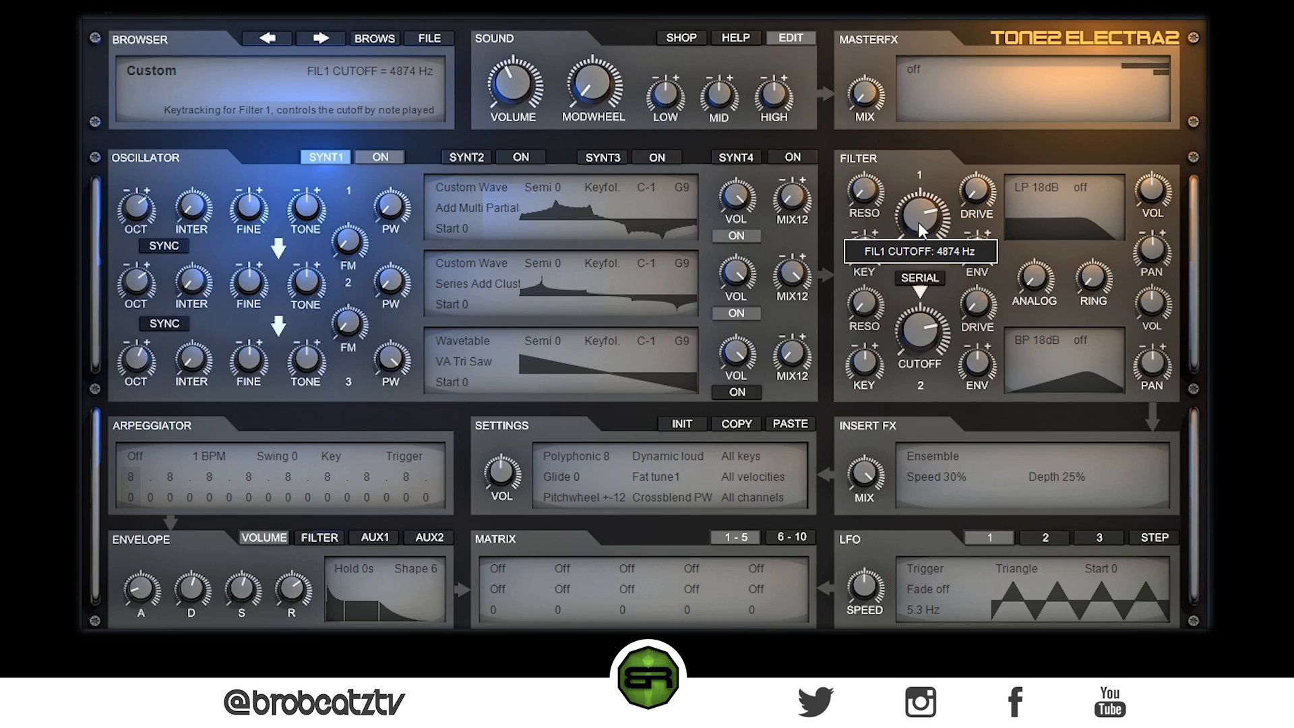
pyautogui.moveTo(934, 327)
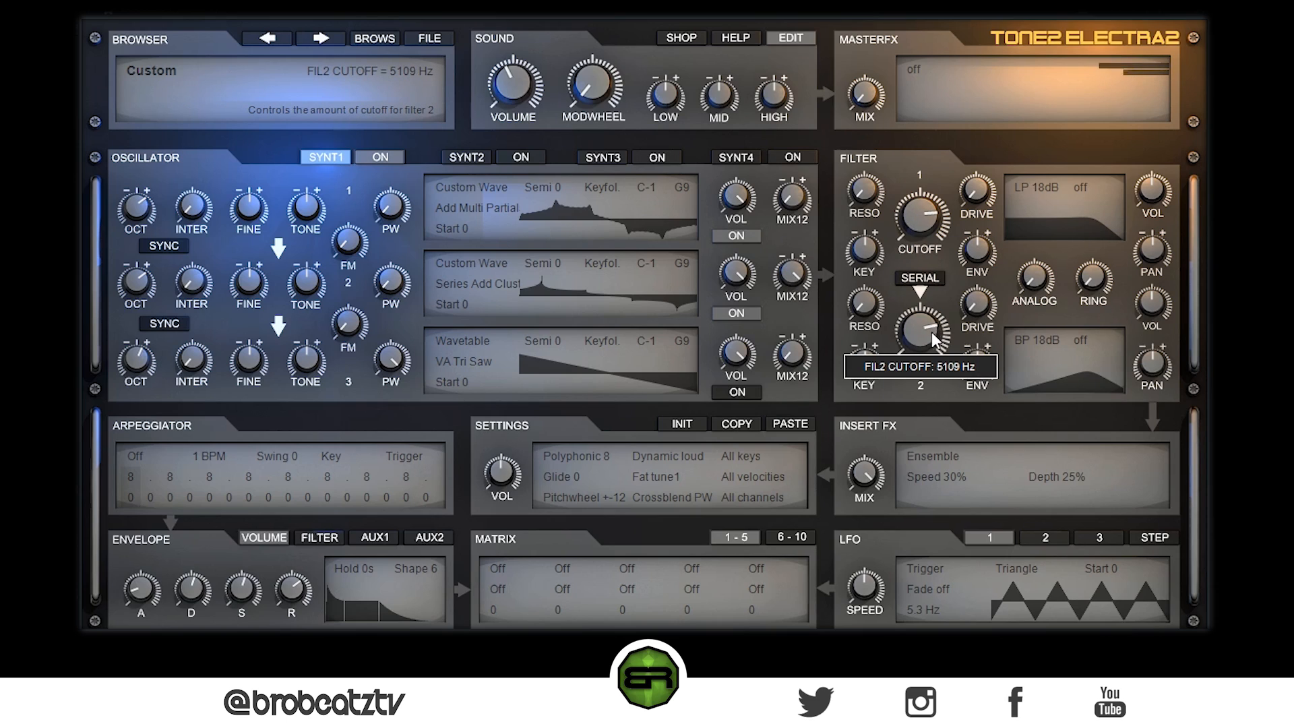
# - Fine-tune the volume envelope's release and choose Reverb Real as the master effect
pyautogui.moveTo(290, 590); pyautogui.dragTo(300, 591)
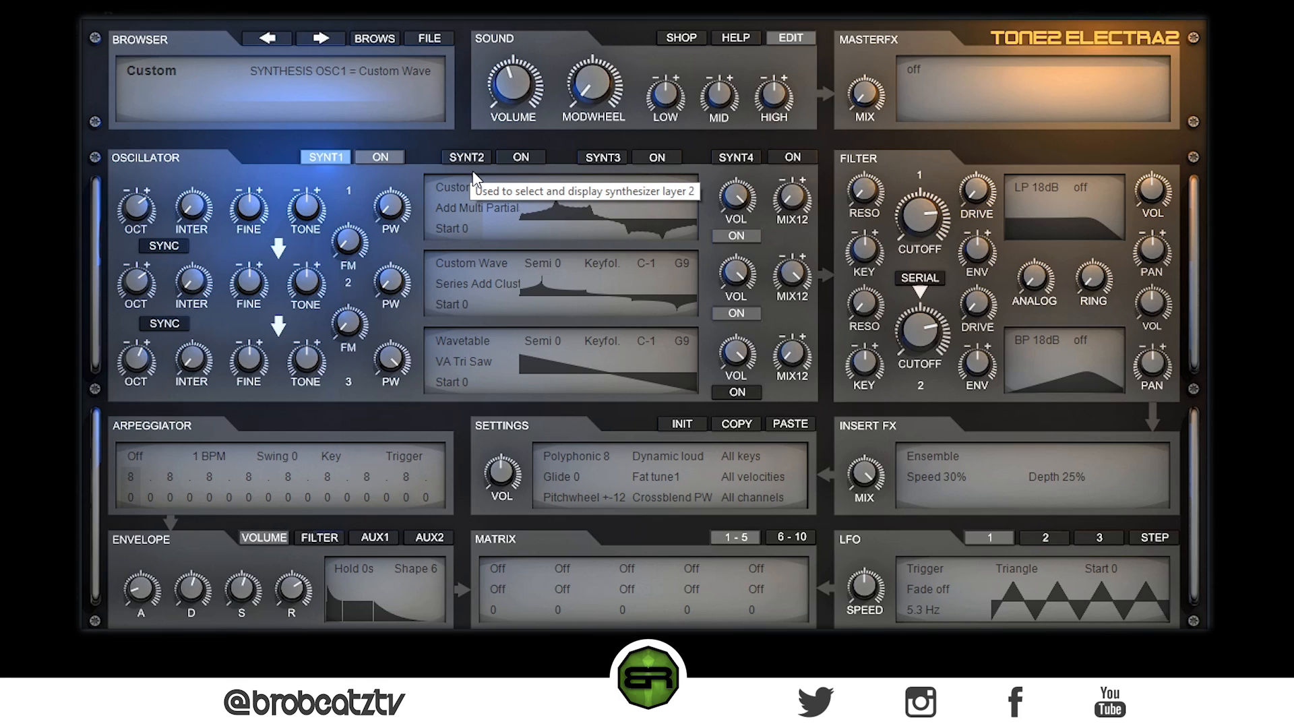
pyautogui.click(908, 77)
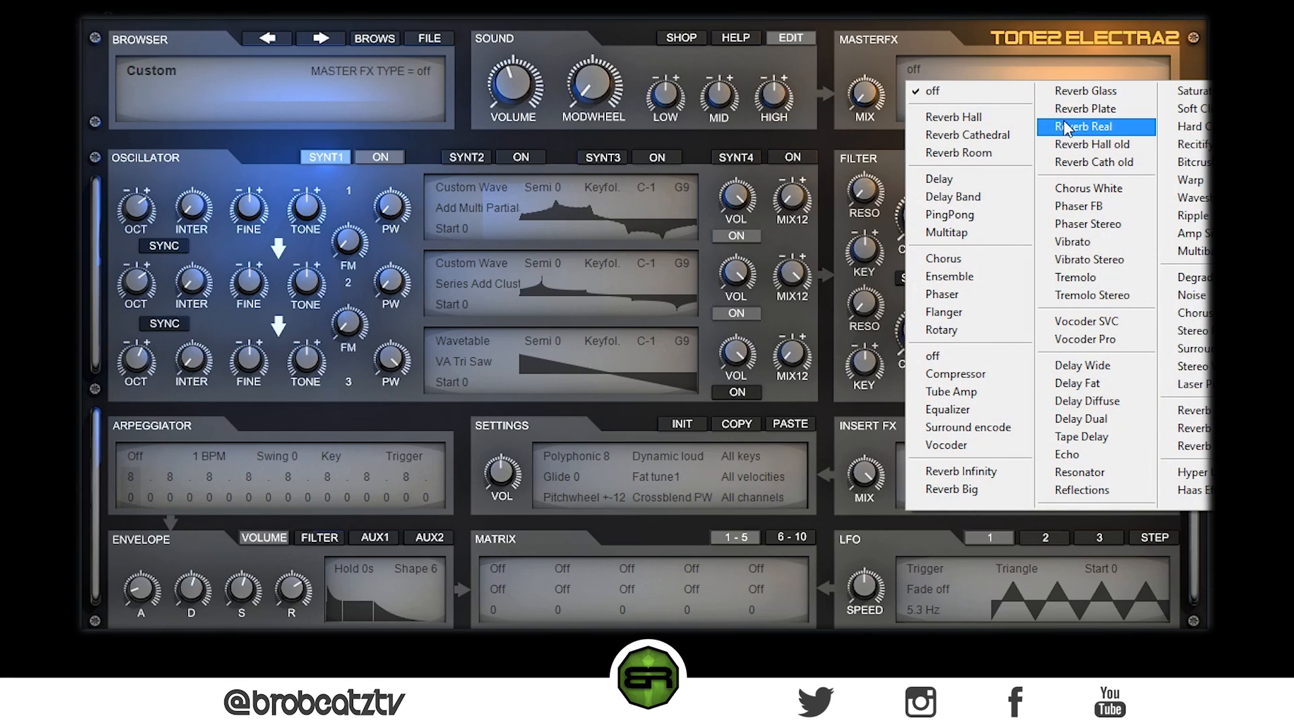
pyautogui.click(1071, 127)
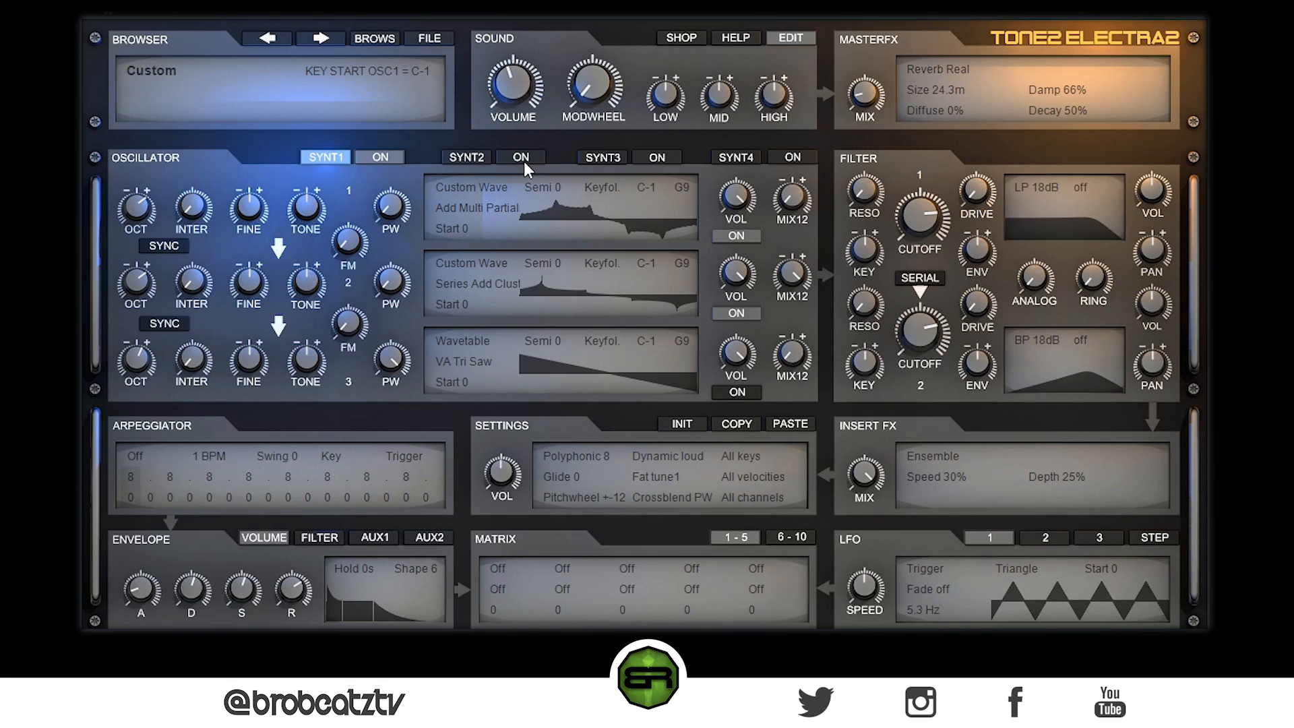
# - Enable synth layer 2 and set its first oscillator to Analog with the Sine waveform
pyautogui.click(470, 158)
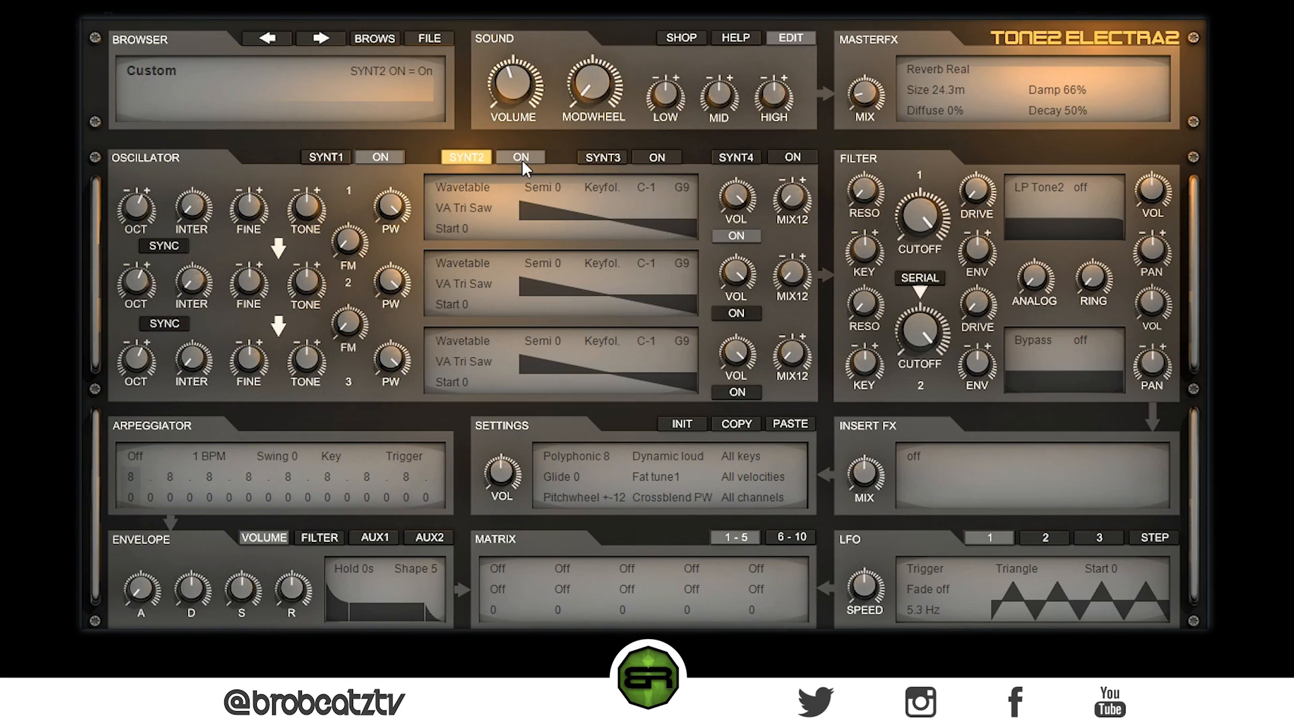
pyautogui.click(459, 187)
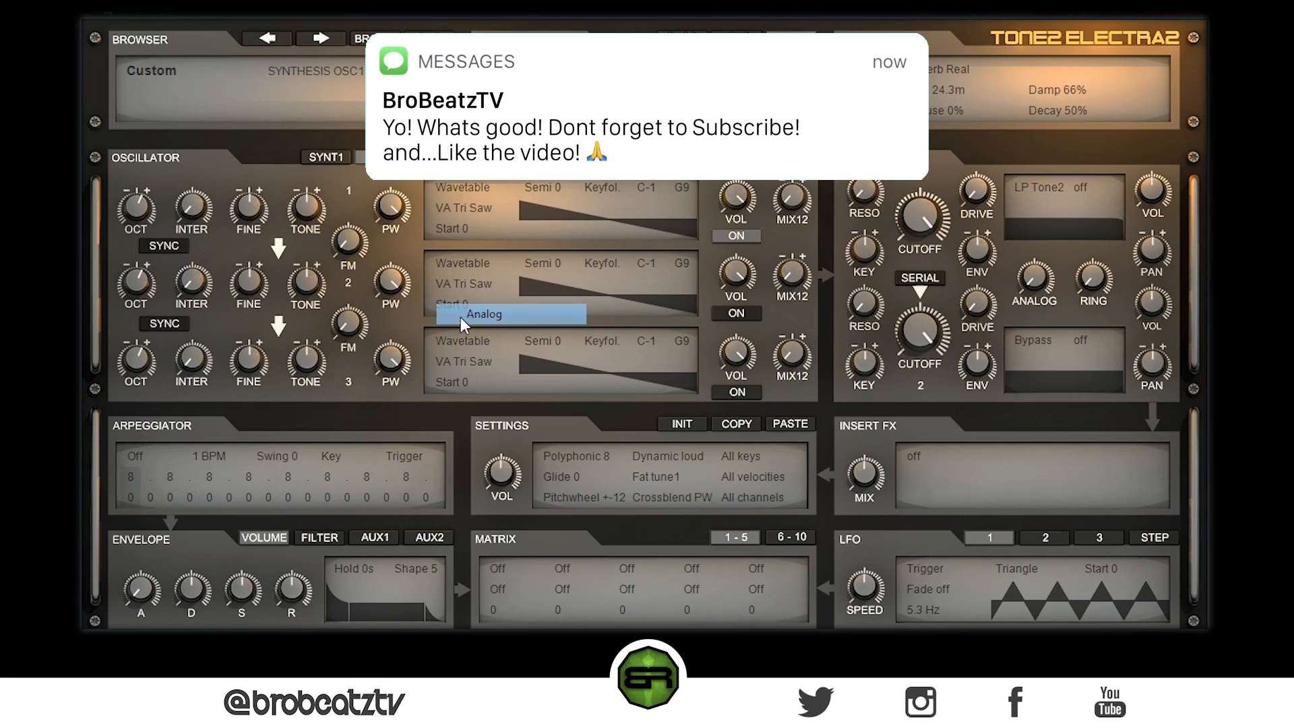
pyautogui.click(472, 314)
pyautogui.click(458, 207)
pyautogui.click(476, 292)
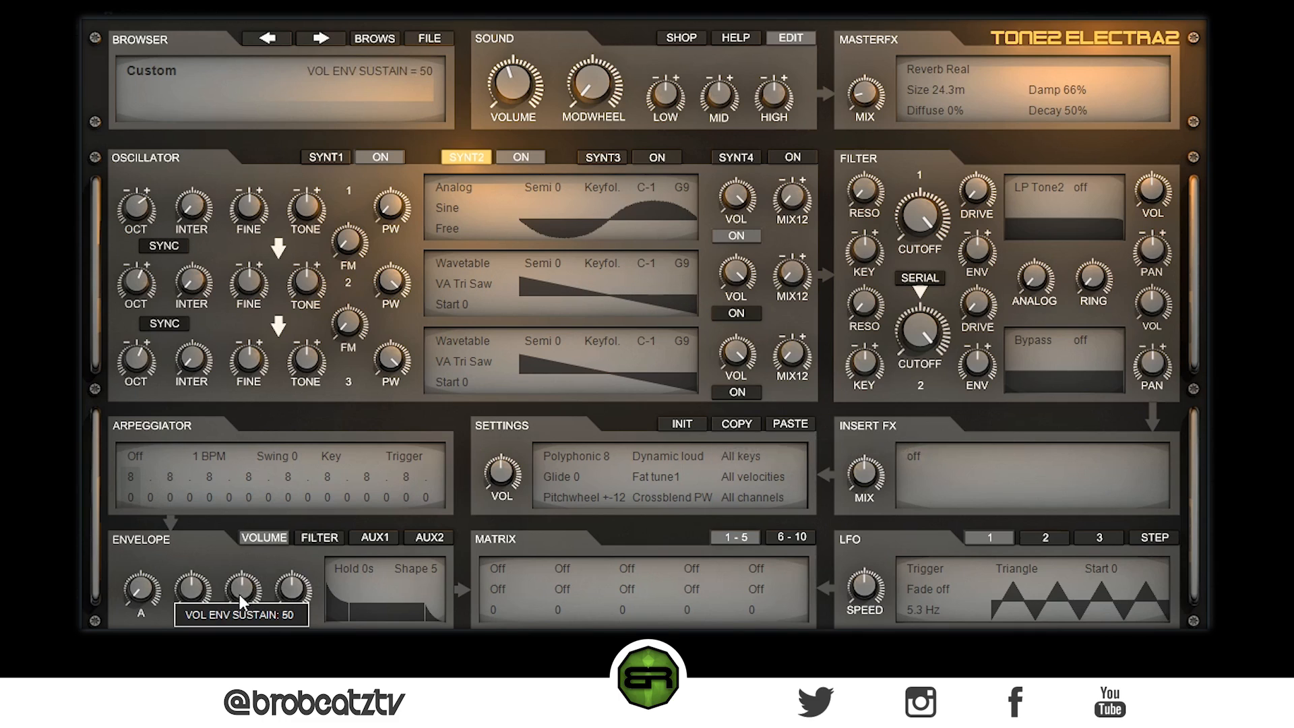
# - Lower layer 2's volume envelope sustain to the minimum and lengthen its attack slightly
pyautogui.moveTo(243, 586); pyautogui.dragTo(195, 593)
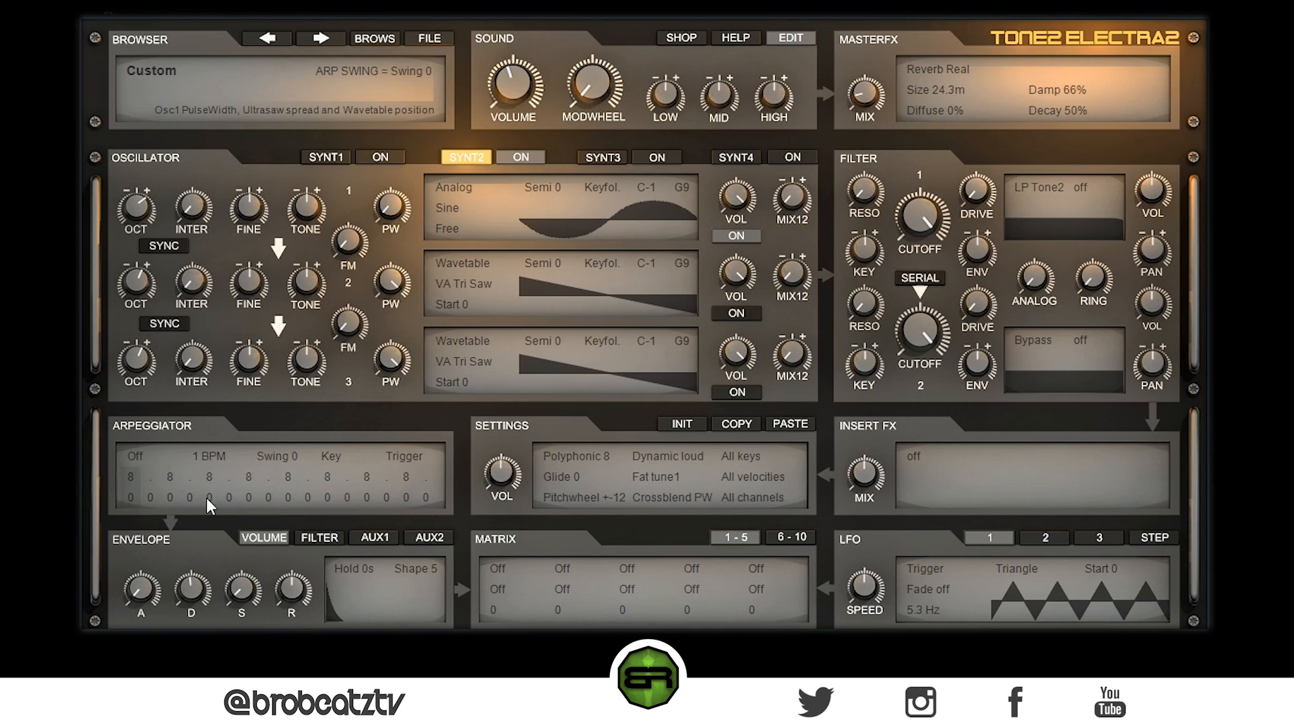
pyautogui.moveTo(145, 589); pyautogui.dragTo(146, 580)
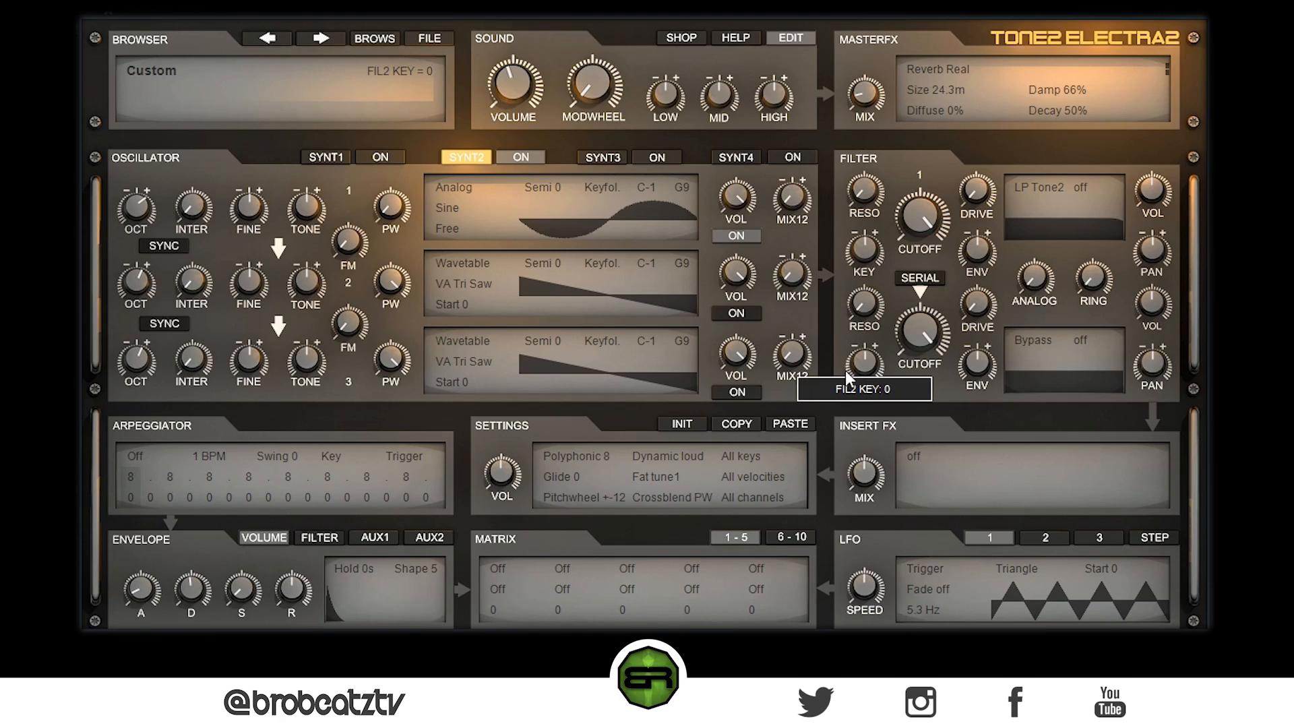
# - Choose Multitap as layer 2's insert effect and set its delay time to 1
pyautogui.click(920, 455)
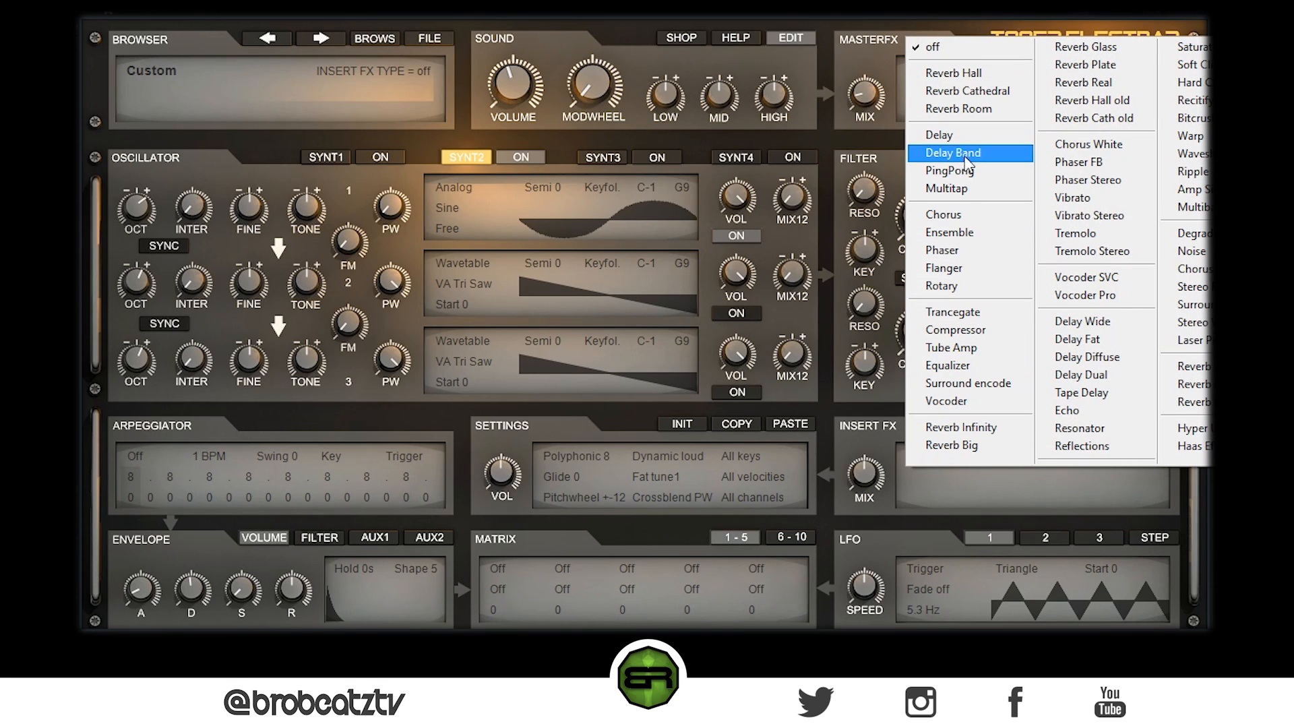
pyautogui.click(965, 188)
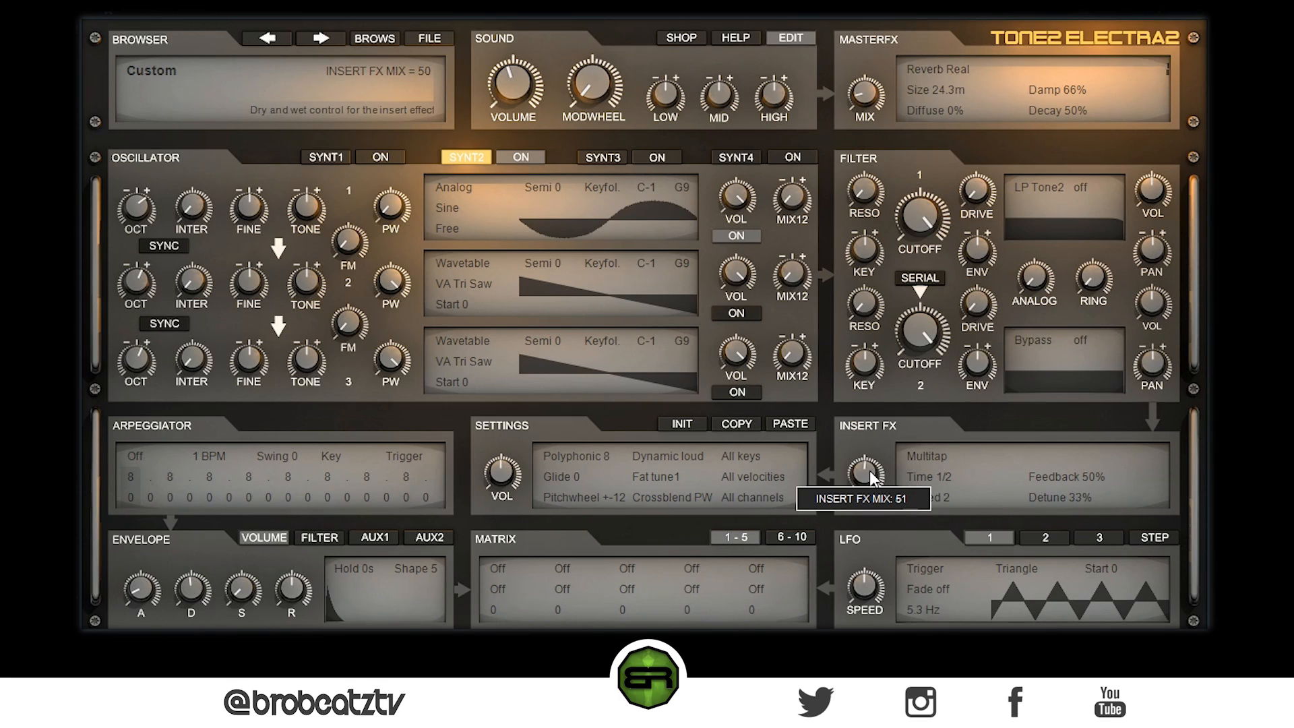
pyautogui.moveTo(940, 496); pyautogui.dragTo(951, 450)
pyautogui.scroll(3, 867, 473)
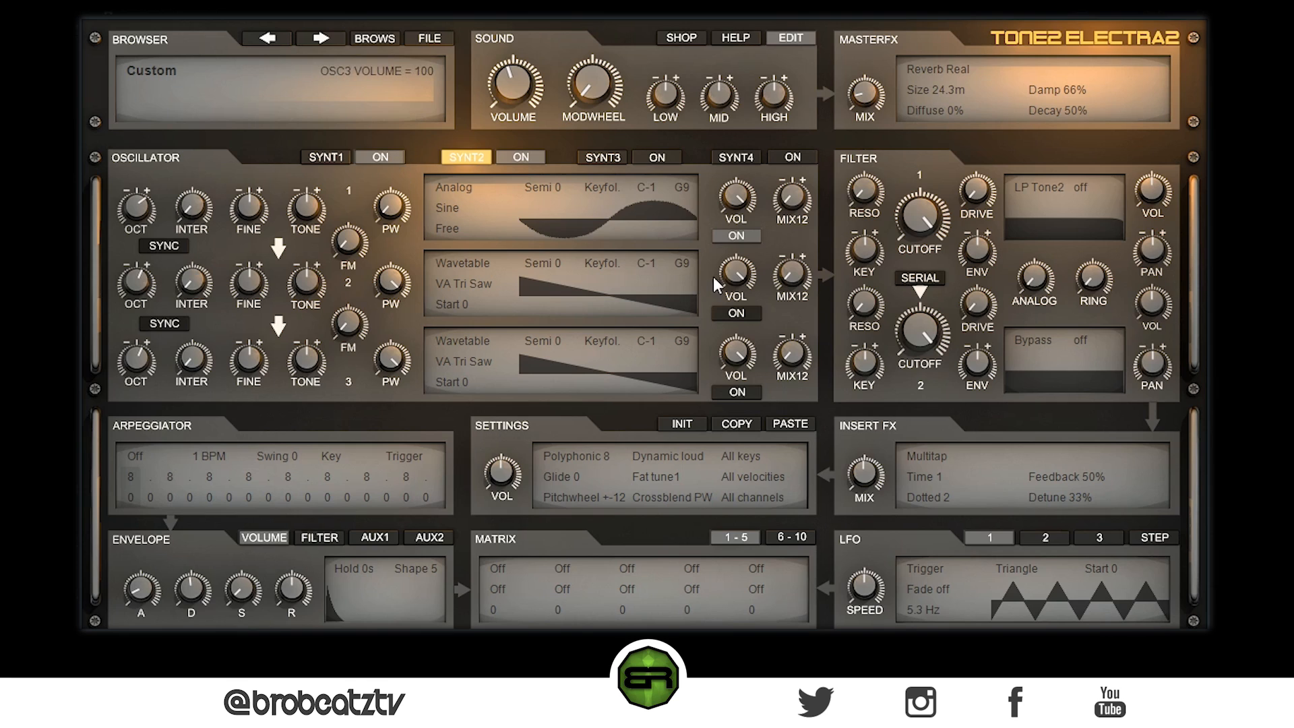
# - Return to synth layer 1 and set LFO 1 to a Sine wave at 1.33 Hz
pyautogui.click(327, 157)
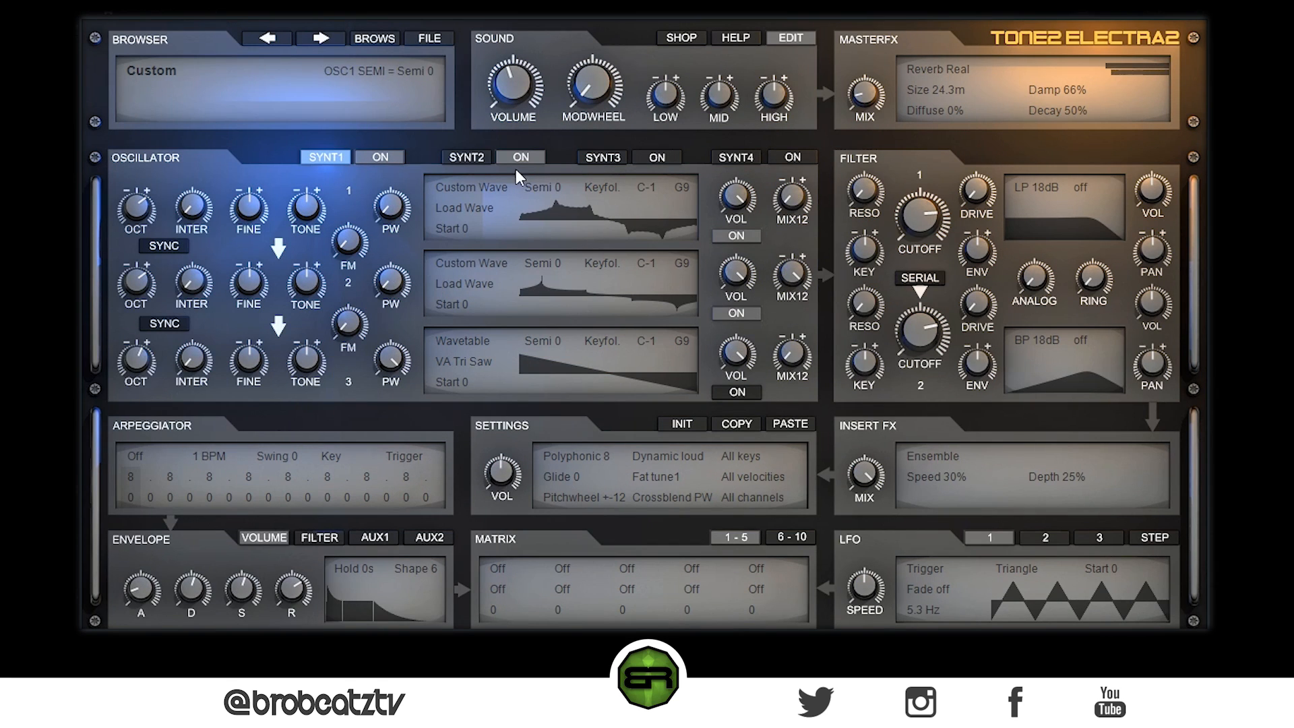
pyautogui.click(465, 160)
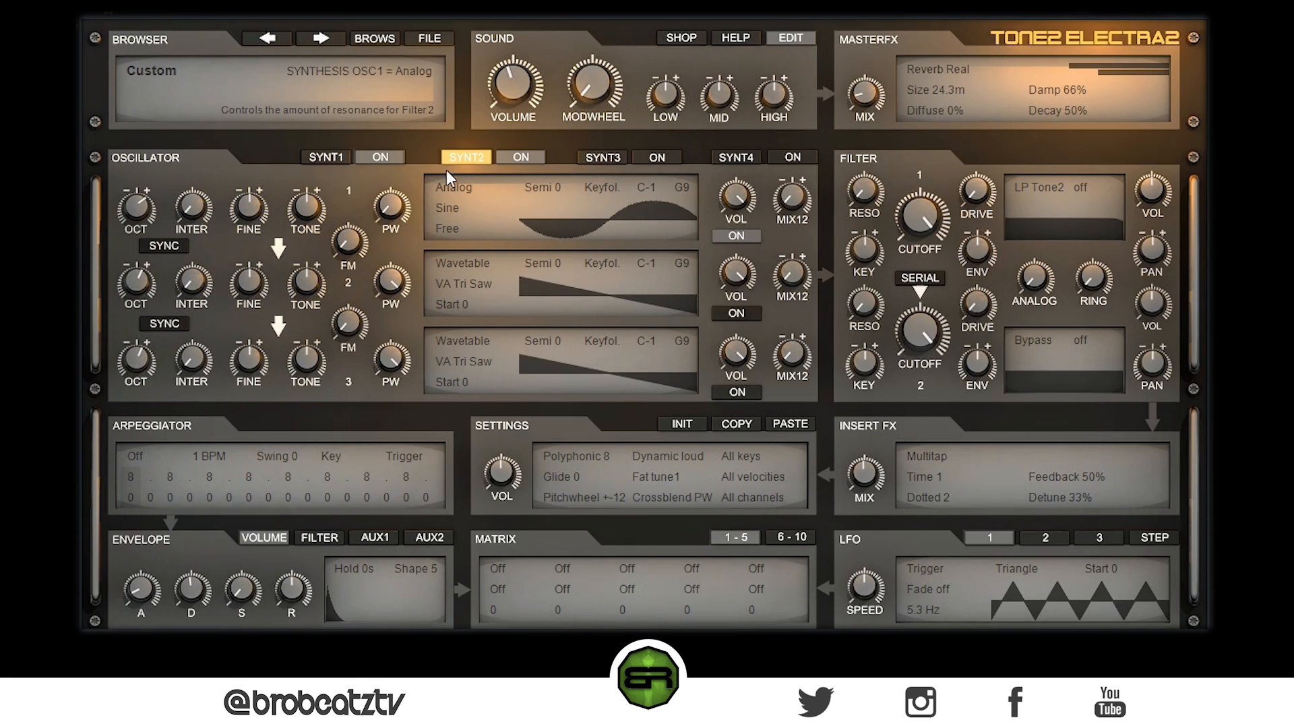
pyautogui.click(326, 160)
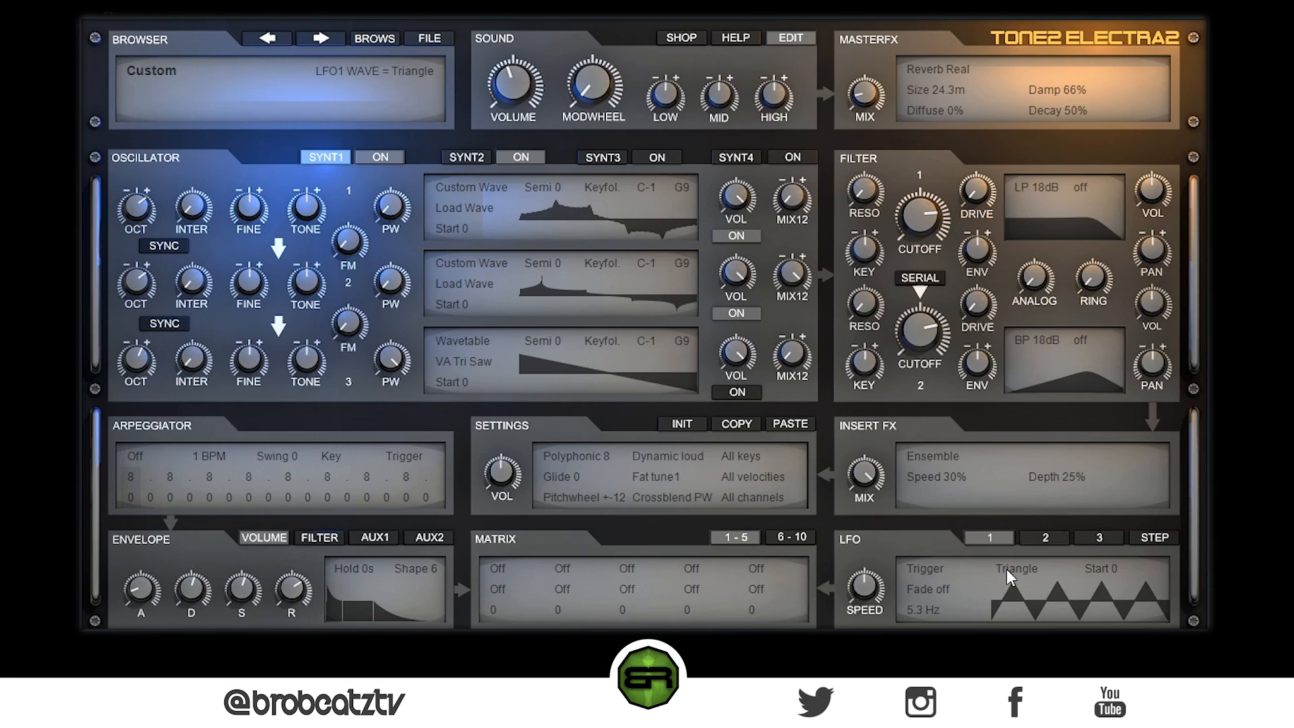
pyautogui.click(1005, 574)
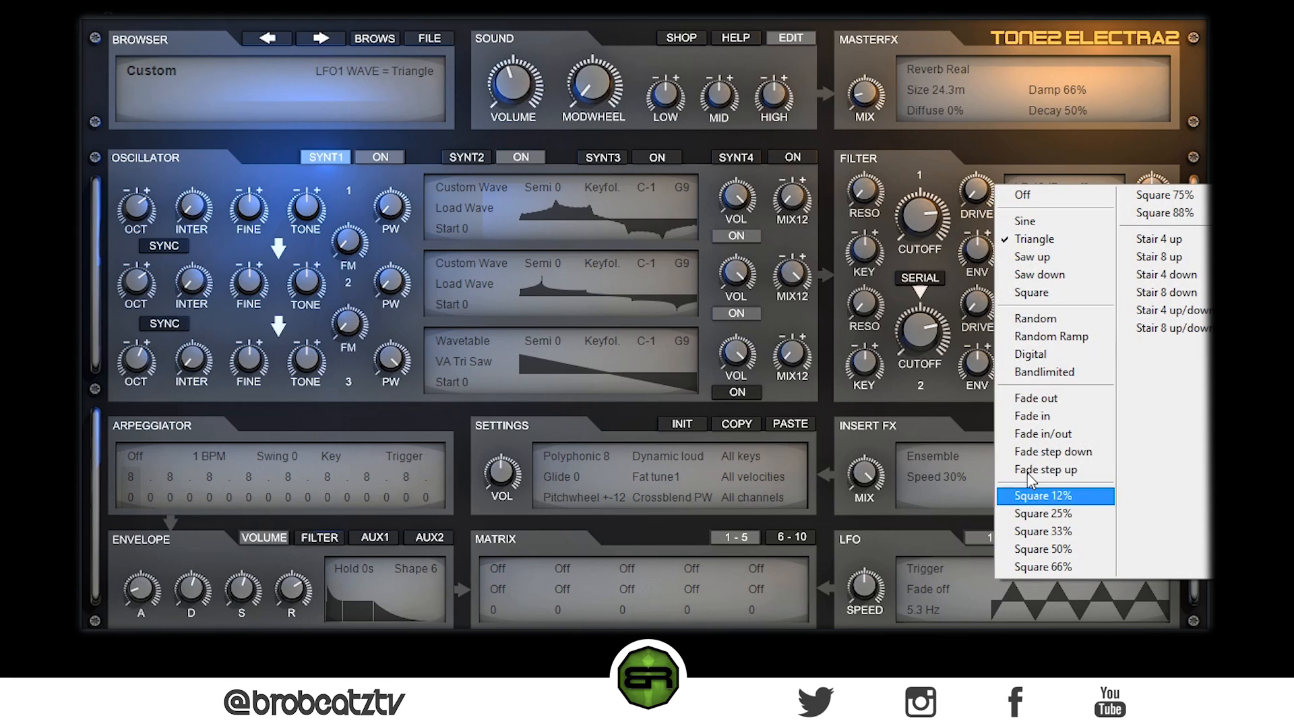
pyautogui.click(1038, 221)
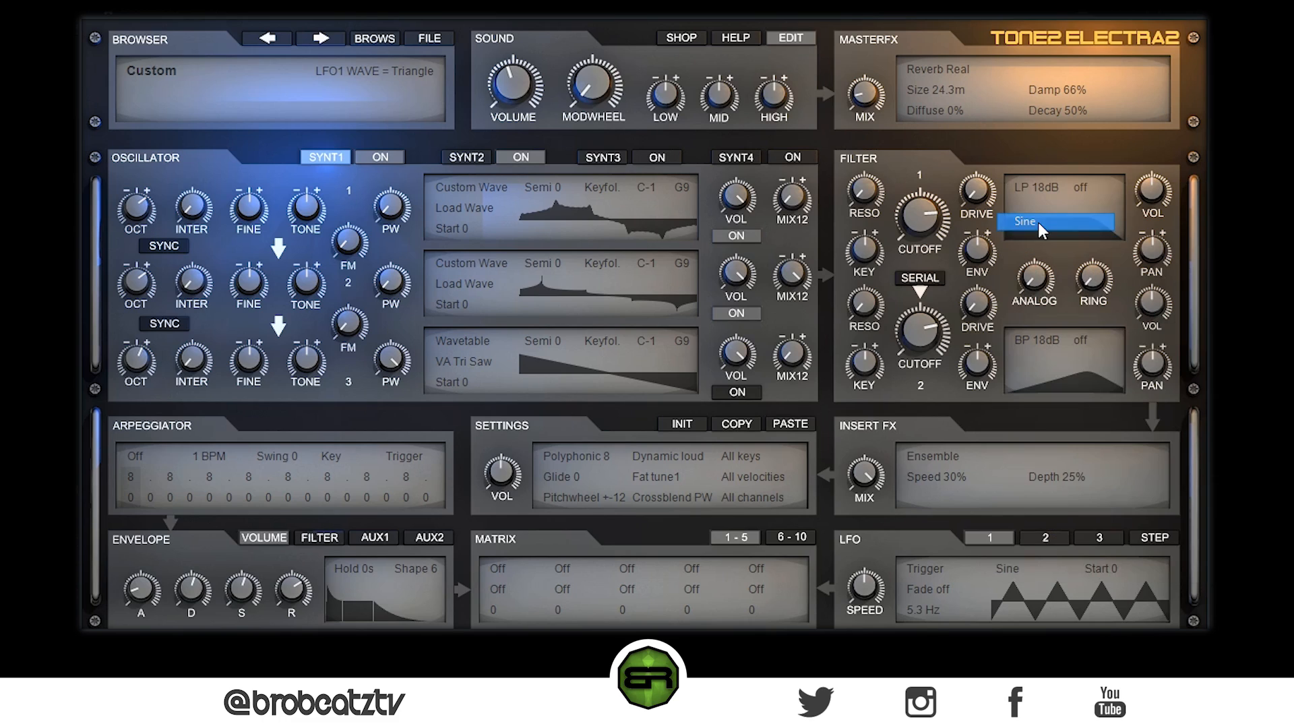
pyautogui.moveTo(867, 584); pyautogui.dragTo(870, 620)
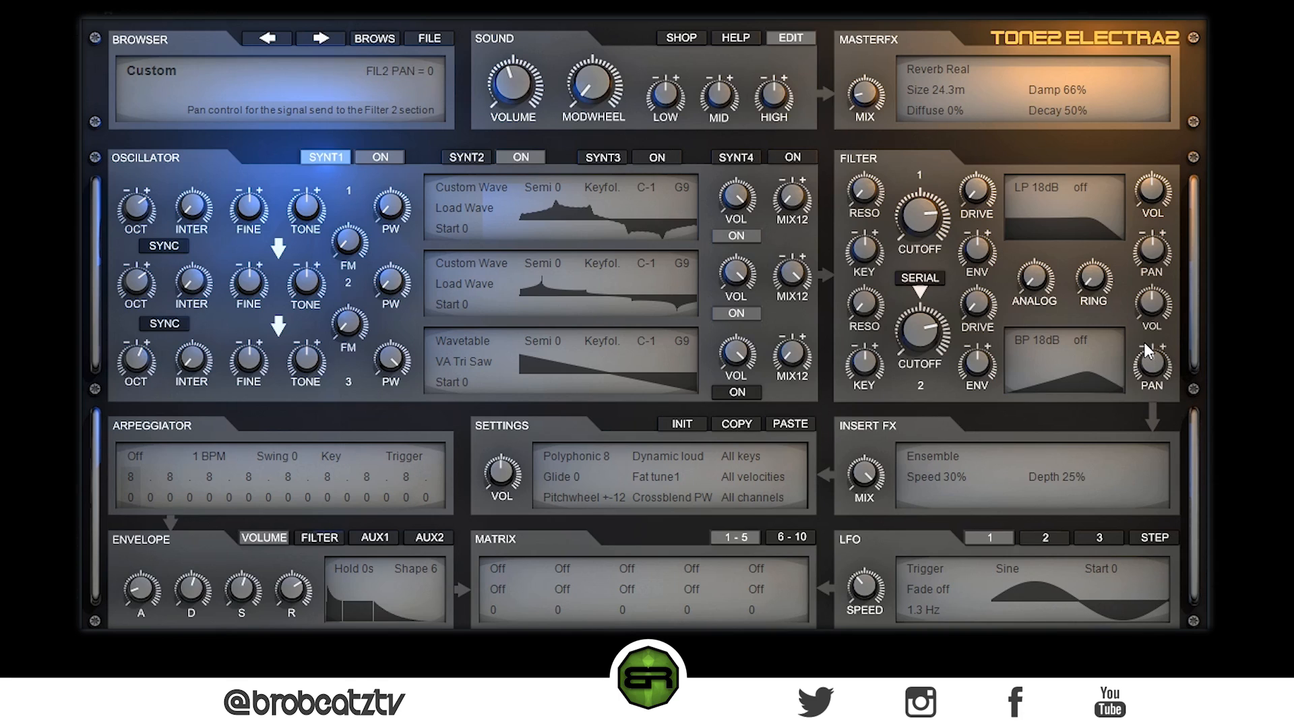
# - Assign Lfo1+ as the modulator of filter 1's cutoff
pyautogui.rightClick(922, 217)
pyautogui.moveTo(957, 297)
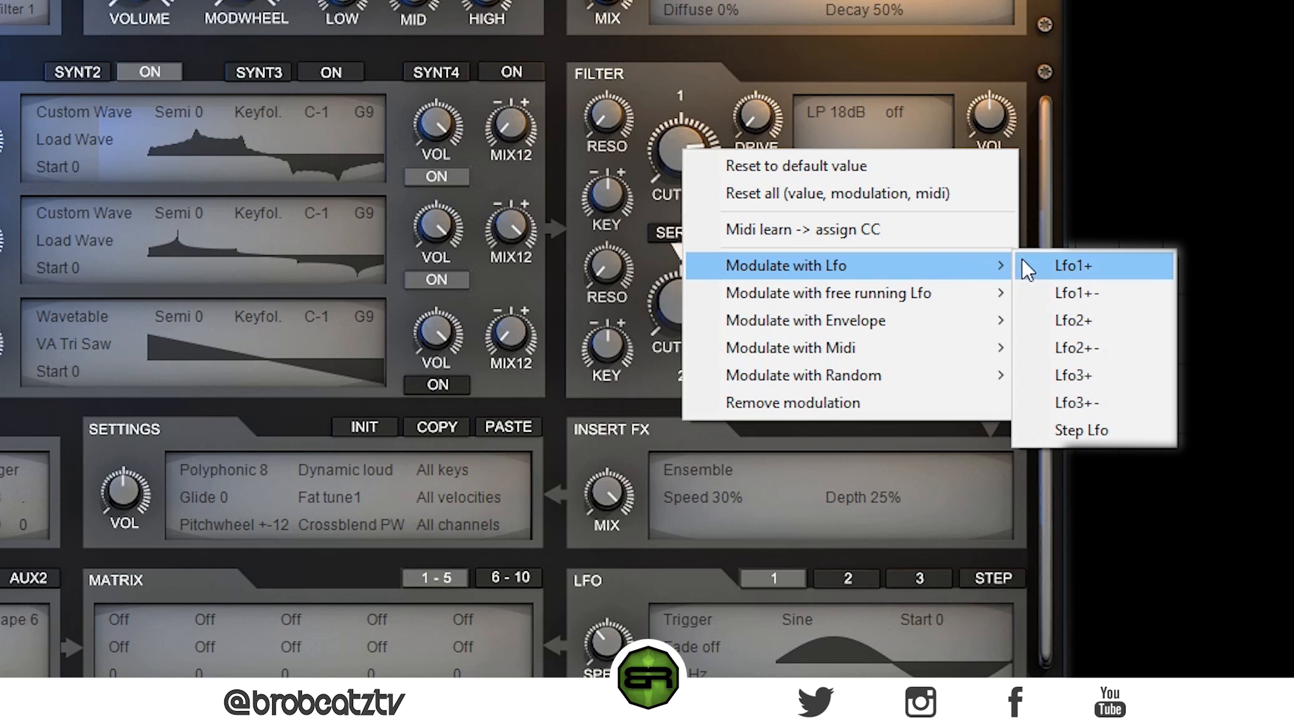
pyautogui.click(1073, 265)
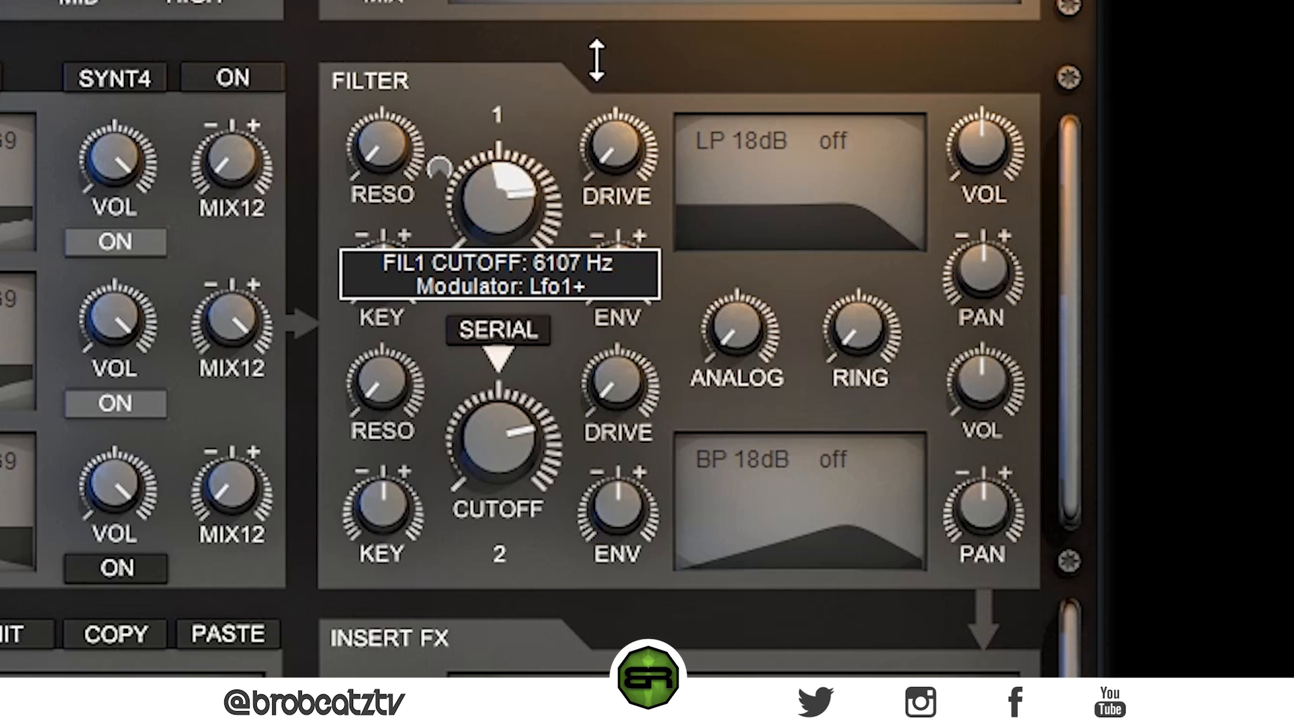
# - Lower filter 1's base cutoff and adjust its Lfo1+ modulation amount to -41
pyautogui.moveTo(479, 220)
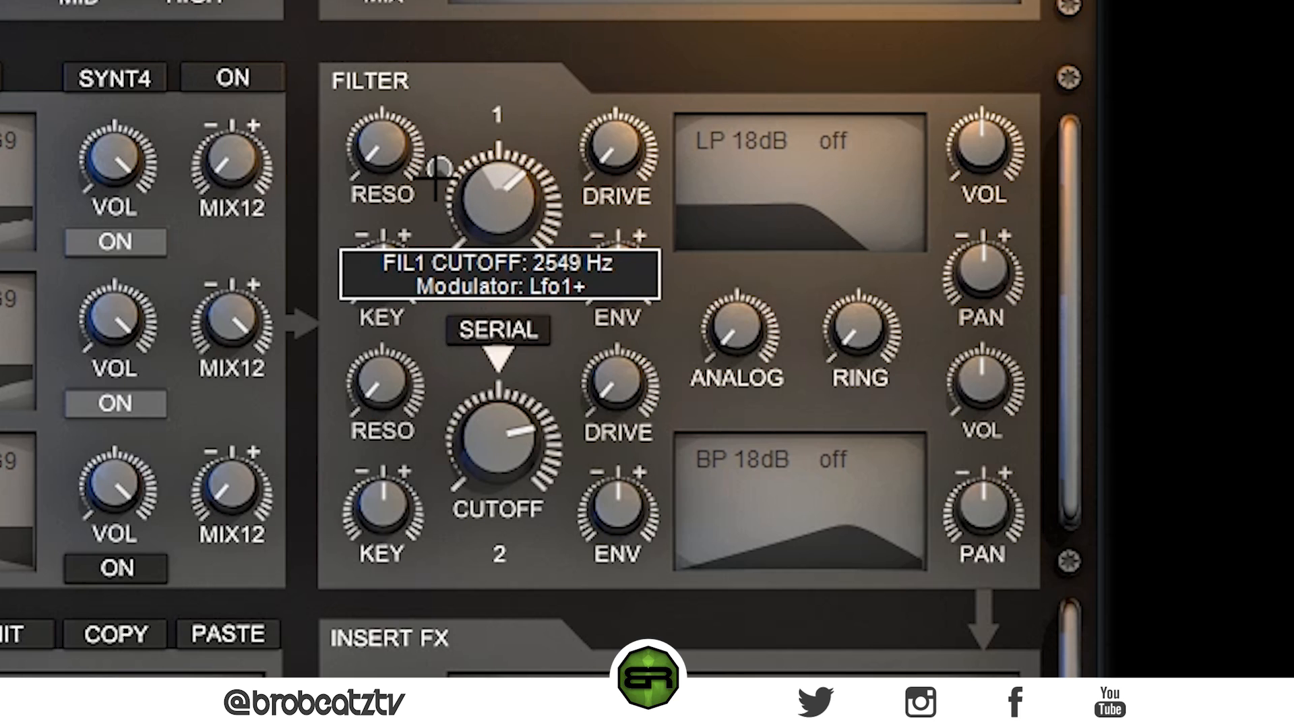
pyautogui.moveTo(540, 238)
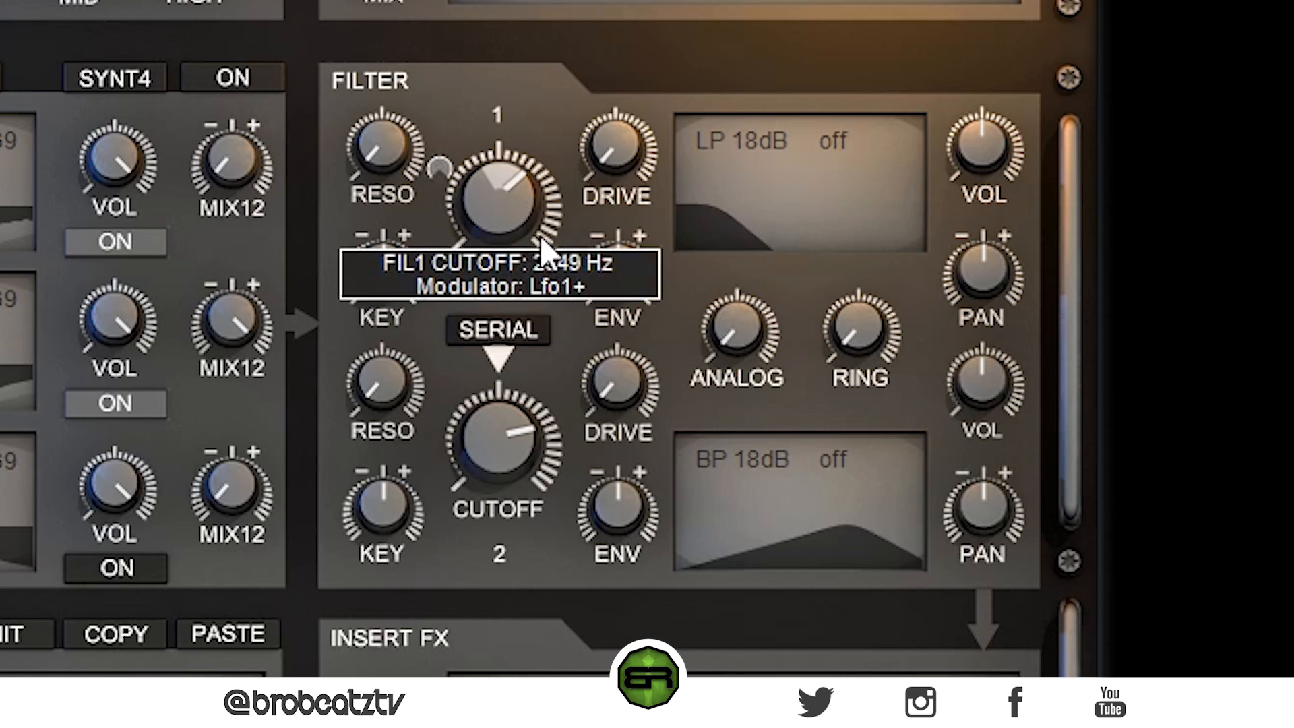
pyautogui.moveTo(442, 128); pyautogui.dragTo(429, 215)
pyautogui.moveTo(516, 226); pyautogui.dragTo(505, 132)
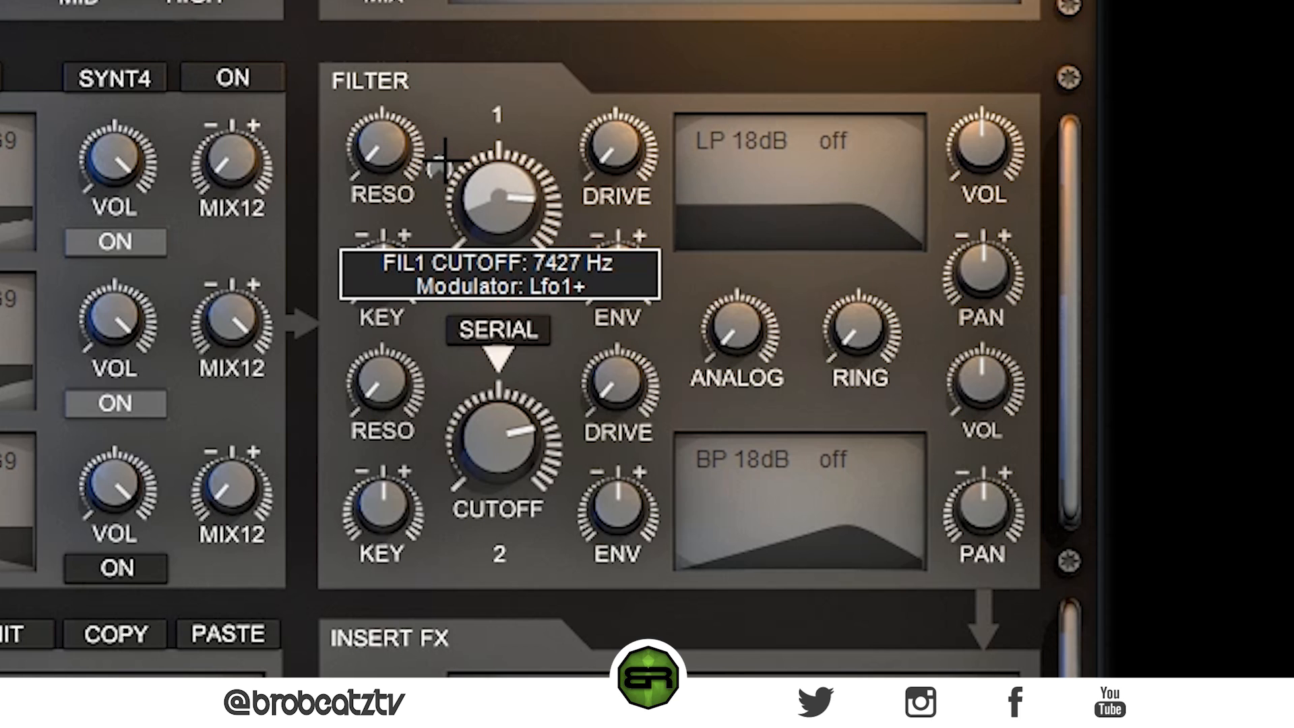
pyautogui.moveTo(480, 215); pyautogui.dragTo(479, 254)
pyautogui.moveTo(441, 175); pyautogui.dragTo(443, 192)
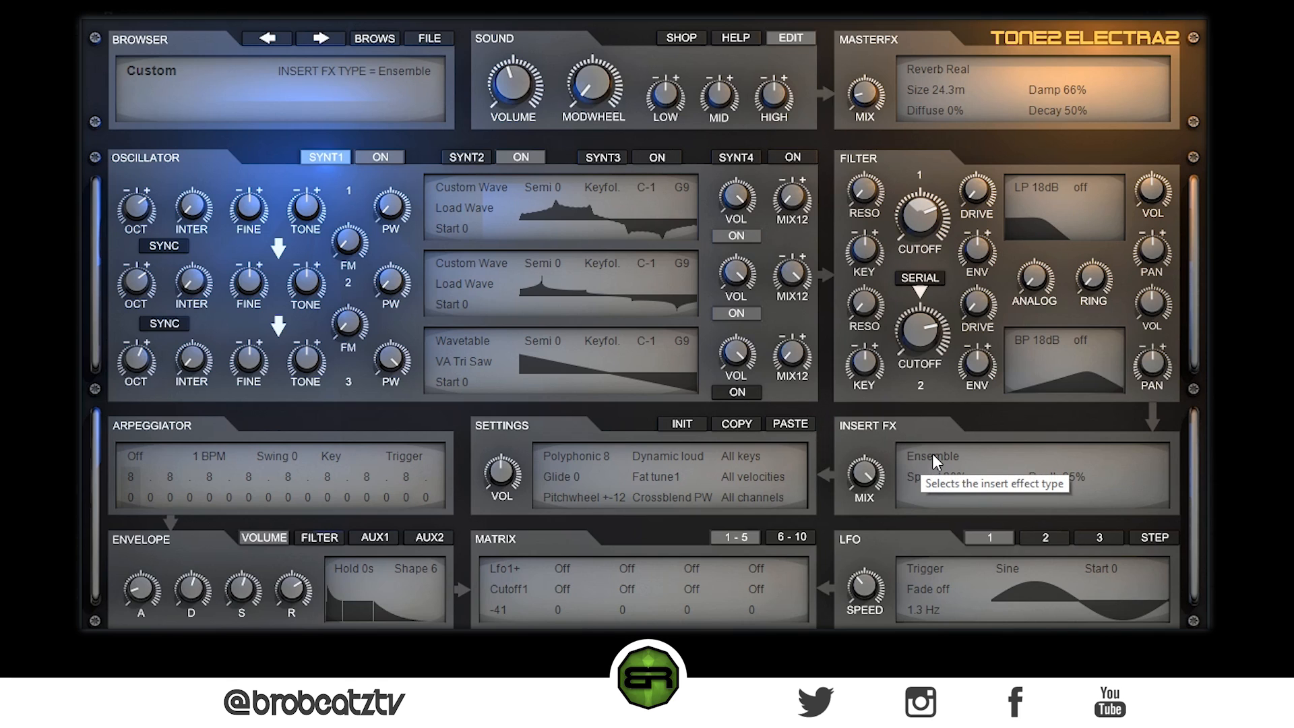
# - Replace layer 1's Ensemble insert effect with Vibrato
pyautogui.click(908, 454)
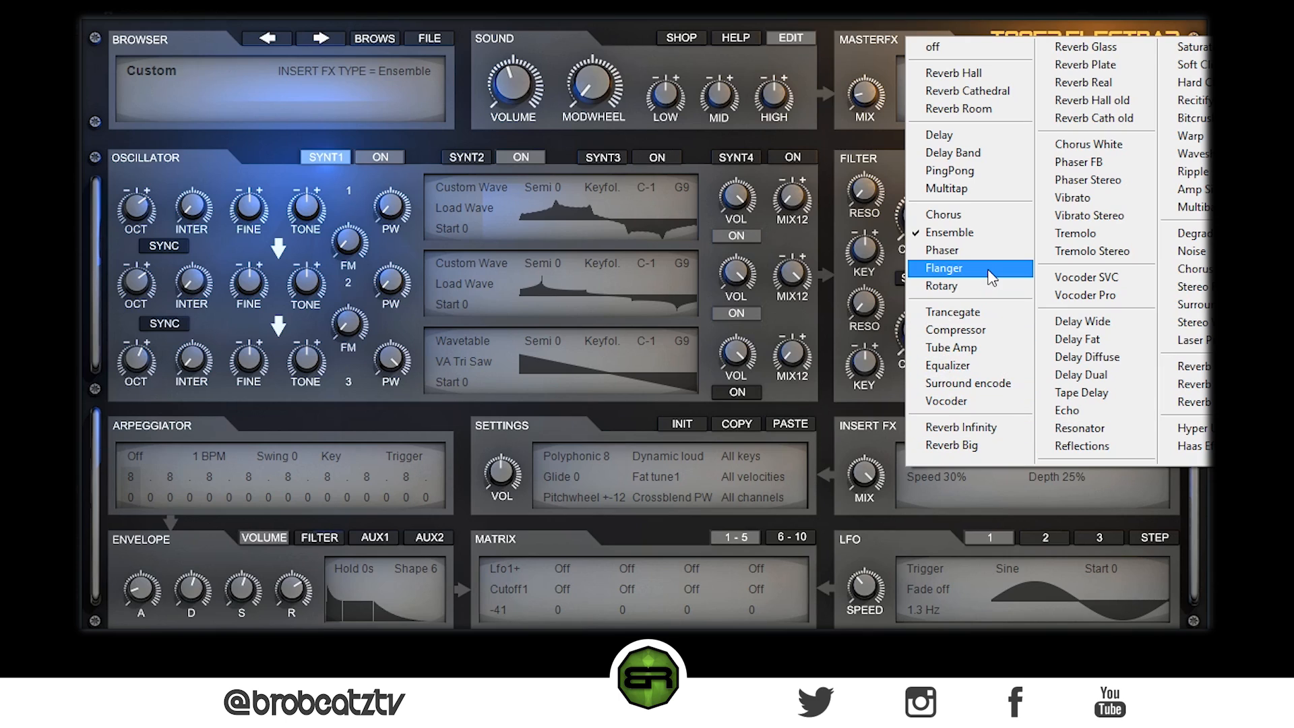
pyautogui.click(1073, 198)
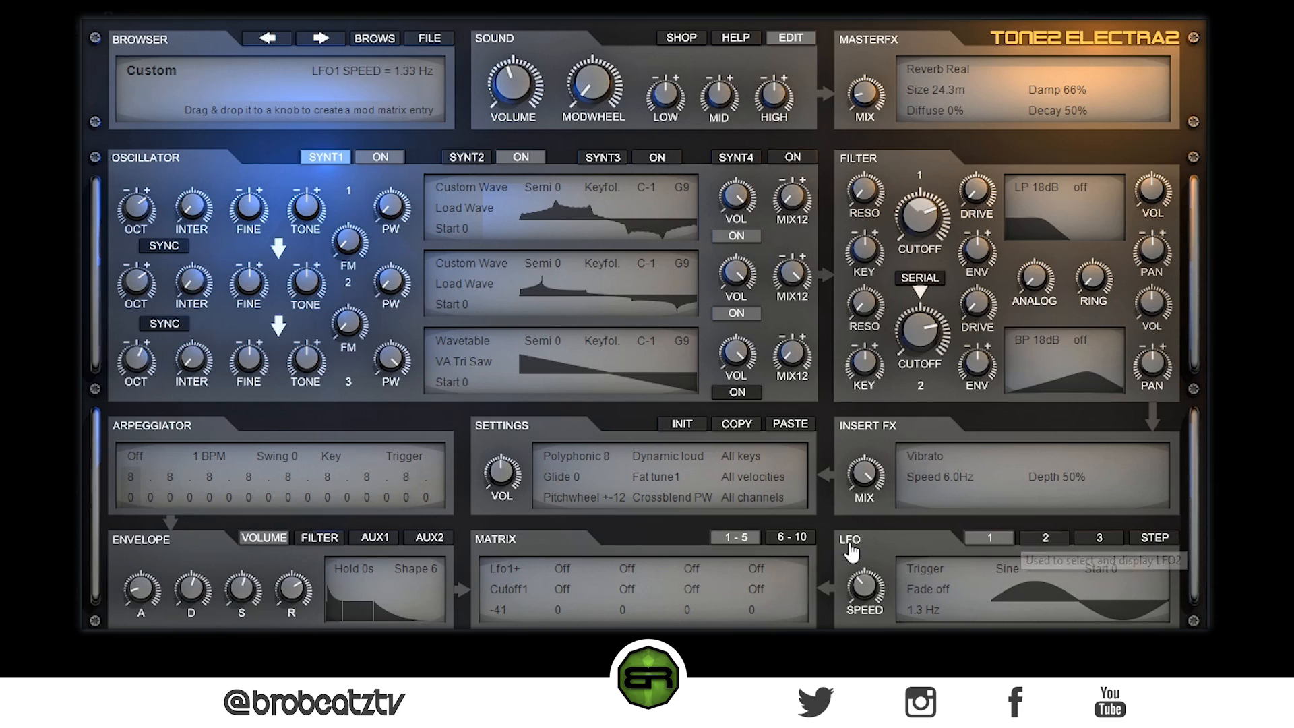
# - Set LFO 2 to a Sine wave and slow its speed to 1.3 Hz
pyautogui.click(1041, 538)
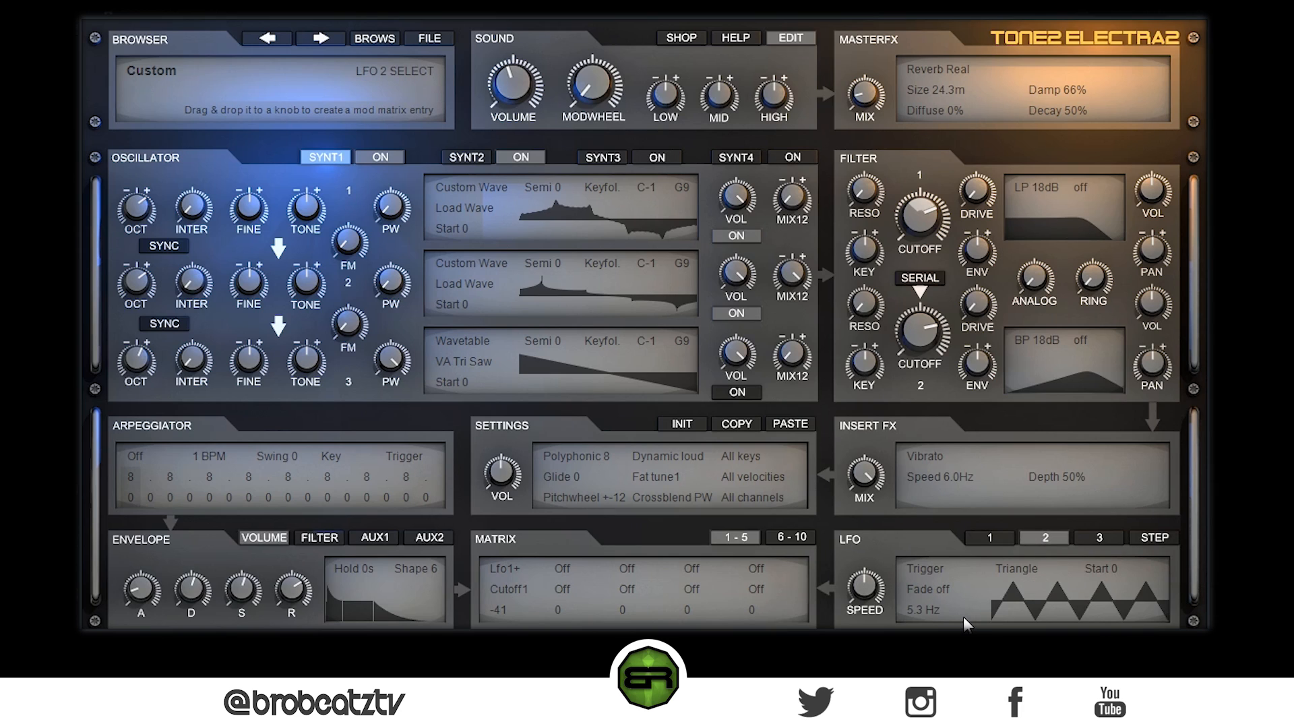
pyautogui.click(1017, 572)
pyautogui.click(1015, 222)
pyautogui.moveTo(871, 583); pyautogui.dragTo(876, 634)
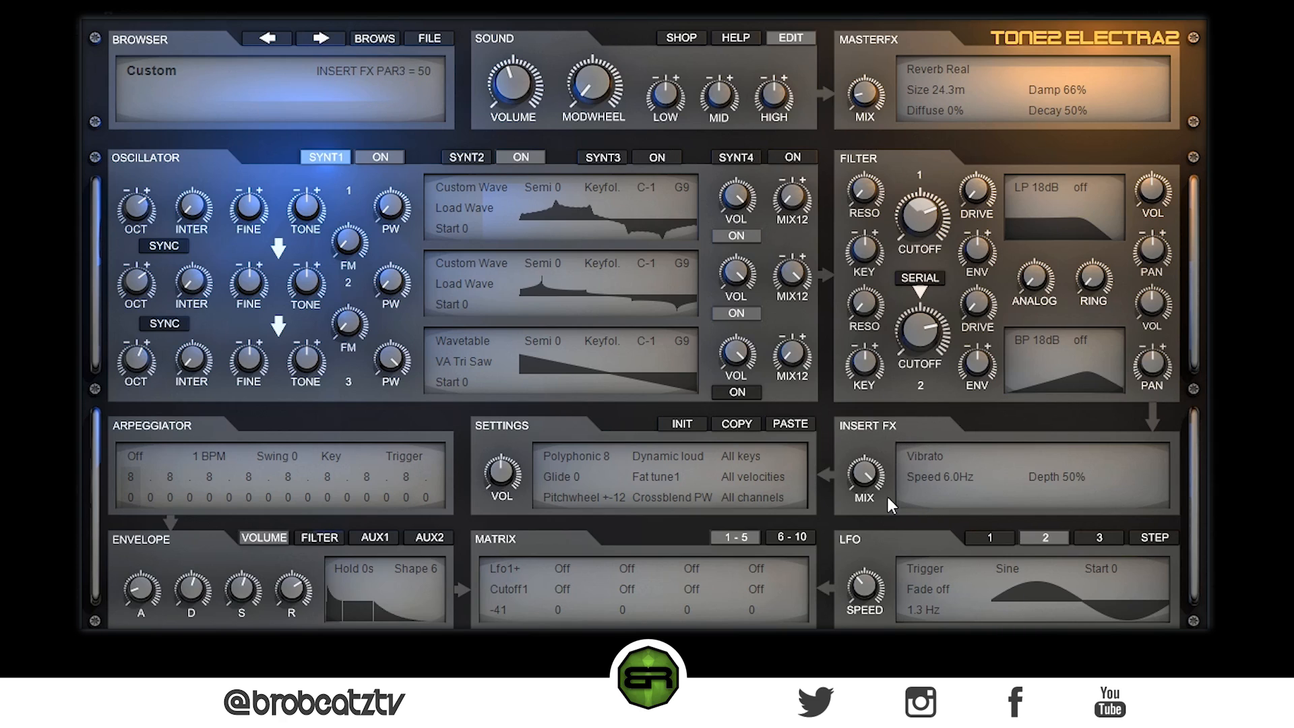
# - Assign Lfo2+ as the modulator of the Vibrato insert effect's mix
pyautogui.moveTo(852, 550); pyautogui.dragTo(871, 485)
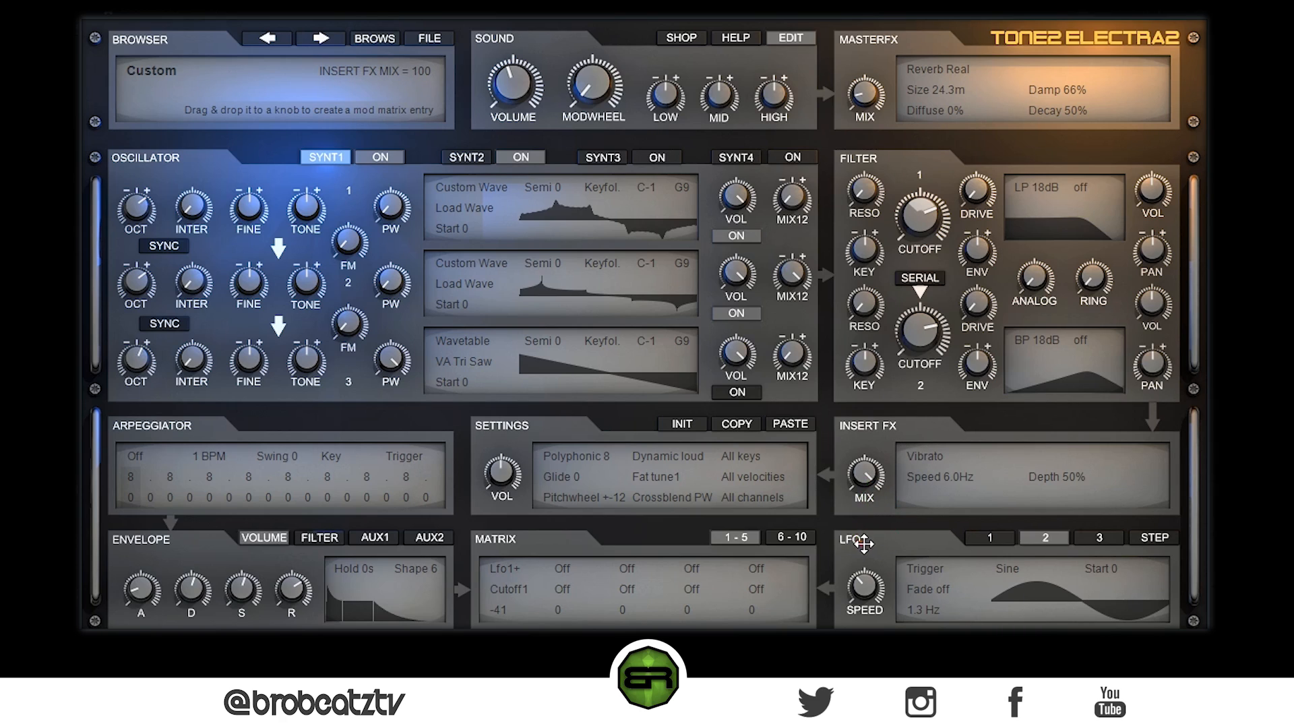
pyautogui.rightClick(866, 472)
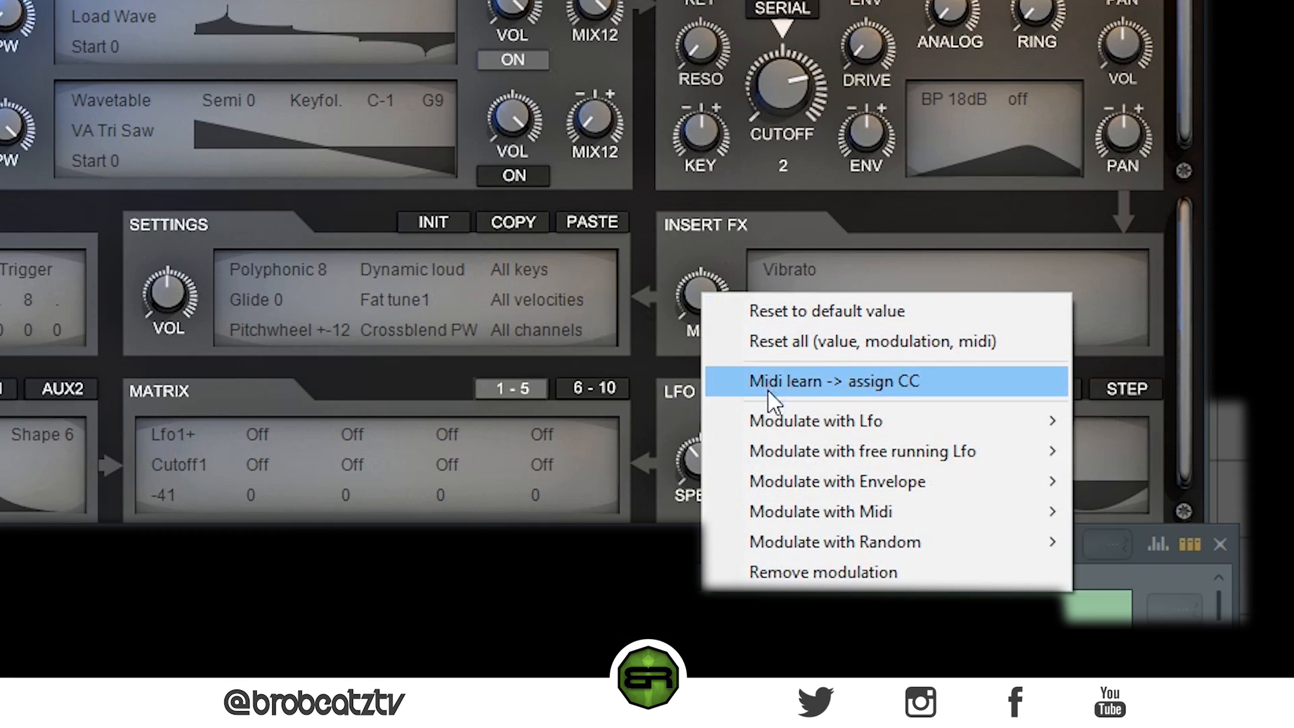
pyautogui.moveTo(783, 423)
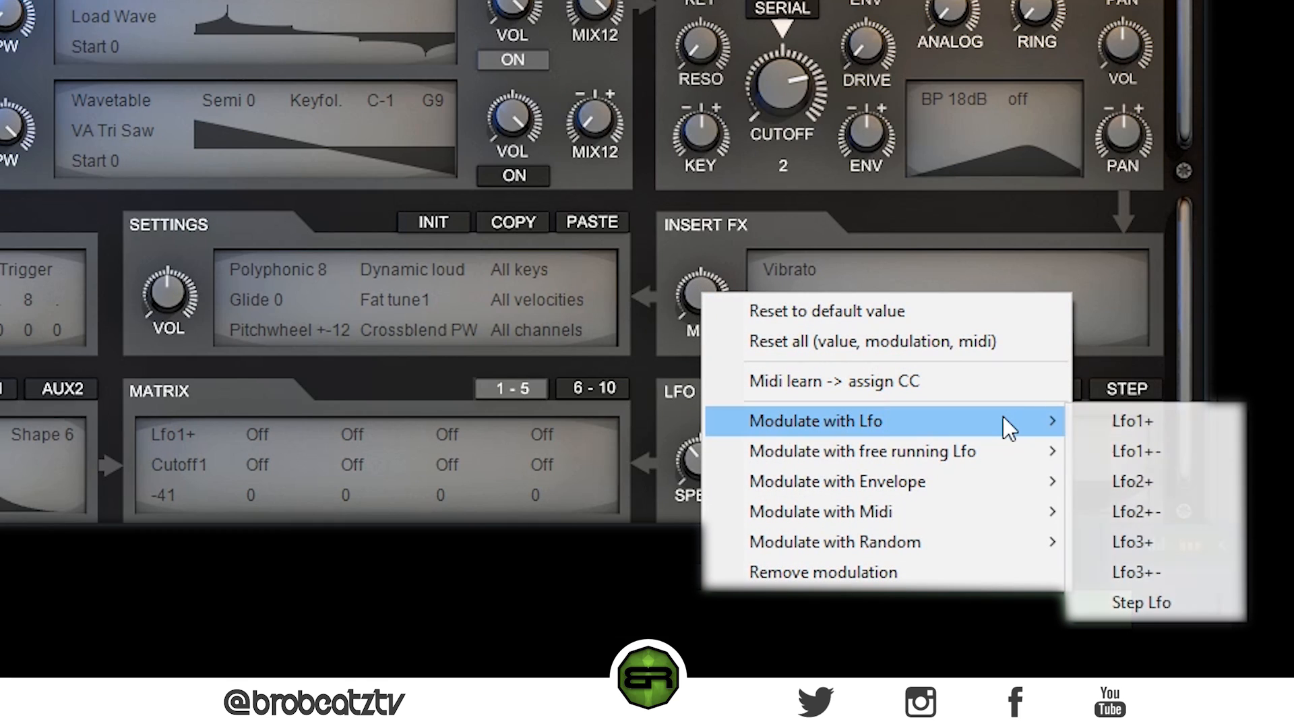
pyautogui.click(1109, 480)
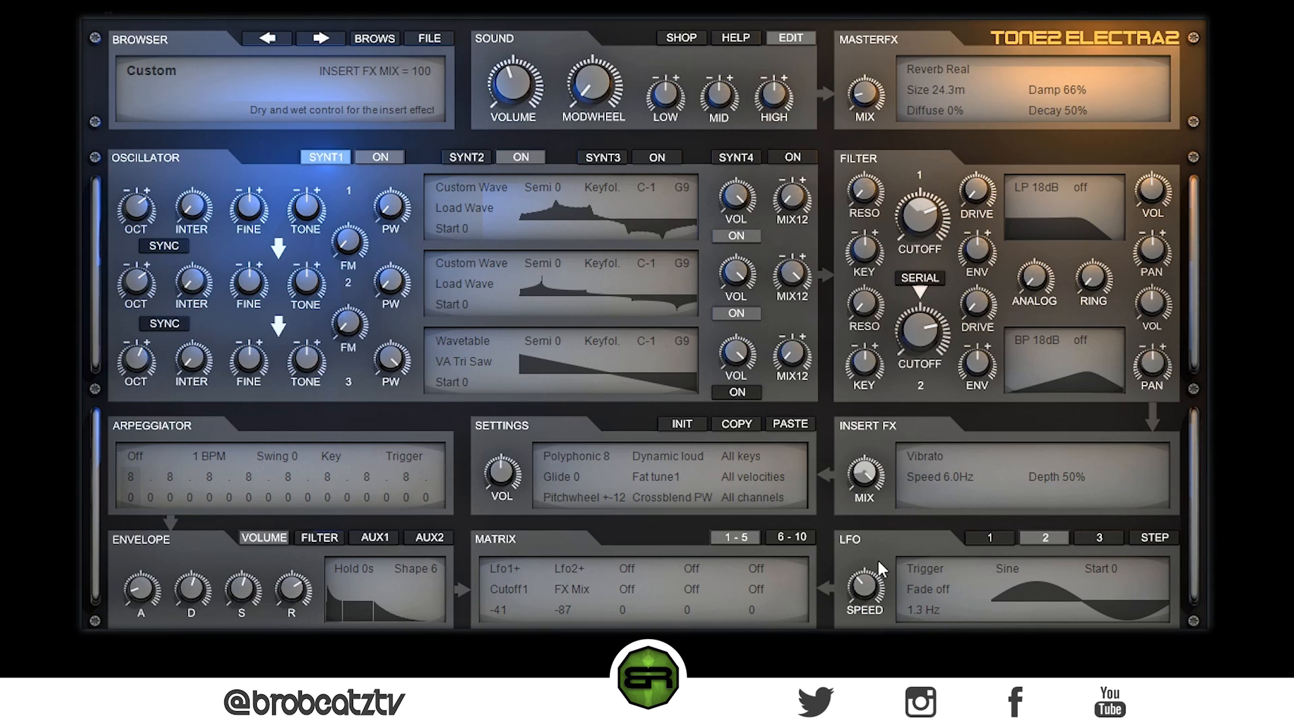
# - Set the insert effect's mix to 89 and its Lfo2+ modulation amount to -51
pyautogui.moveTo(859, 478)
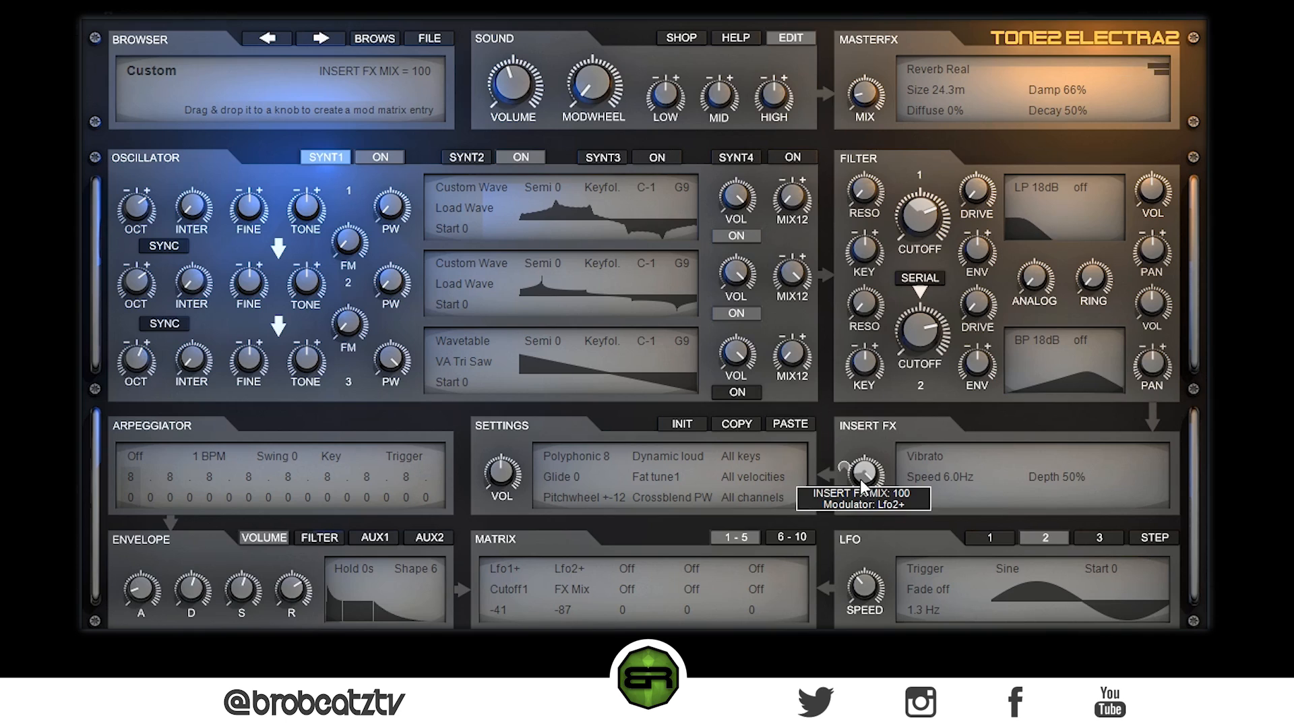
pyautogui.moveTo(848, 463); pyautogui.dragTo(849, 424)
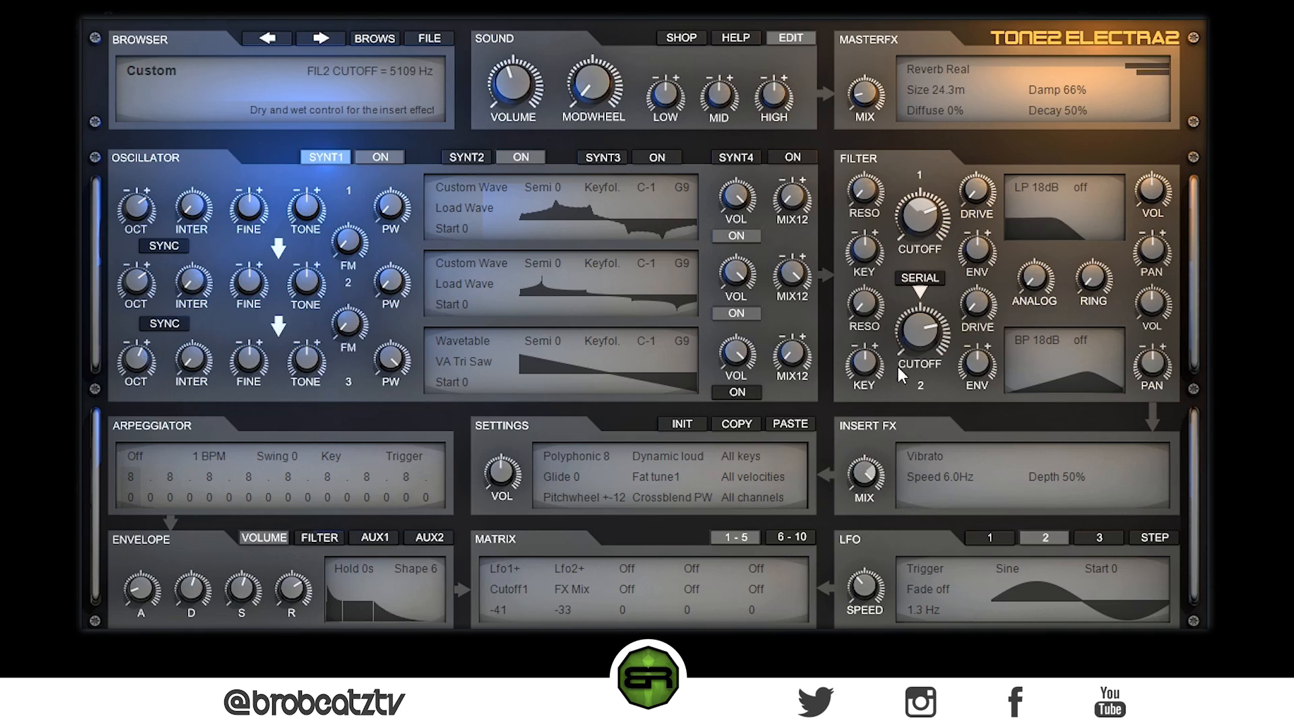
pyautogui.moveTo(864, 485); pyautogui.dragTo(857, 515)
pyautogui.moveTo(845, 458); pyautogui.dragTo(845, 472)
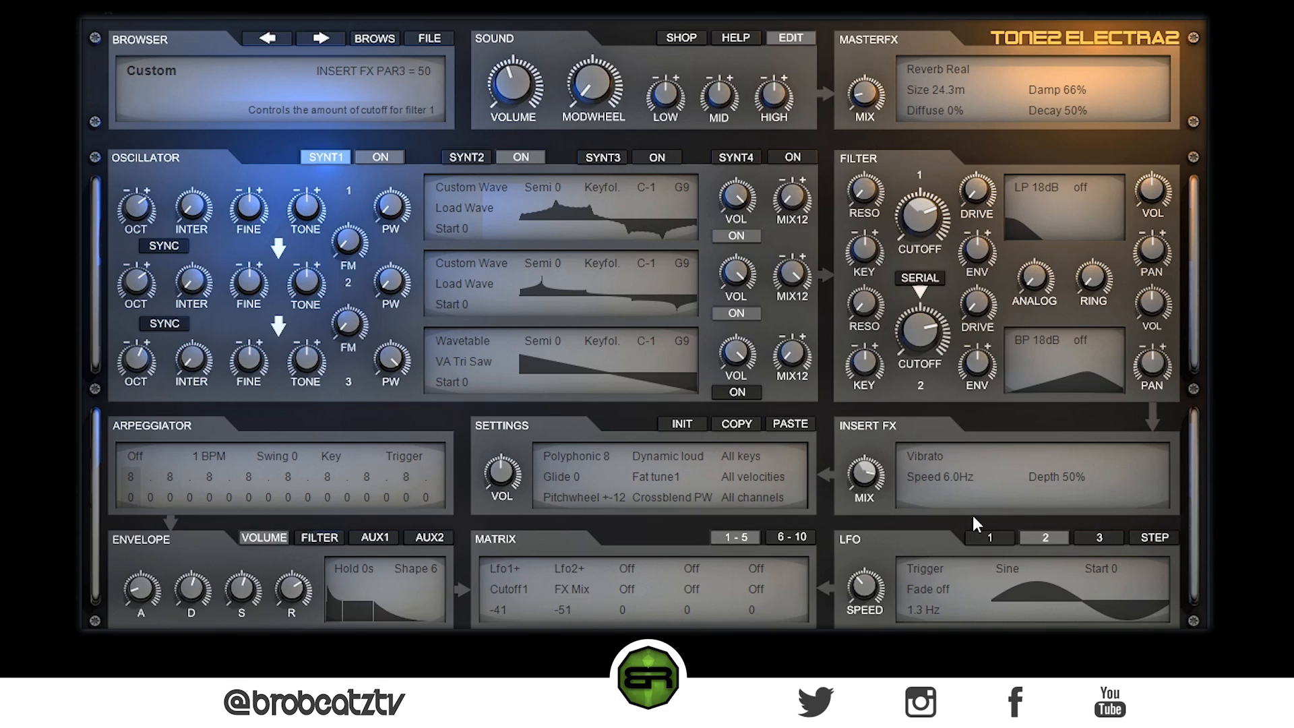
# - Try a faster speed of 3.6 Hz on LFO 1, settle it at 1.4 Hz, and return to LFO 2
pyautogui.click(978, 538)
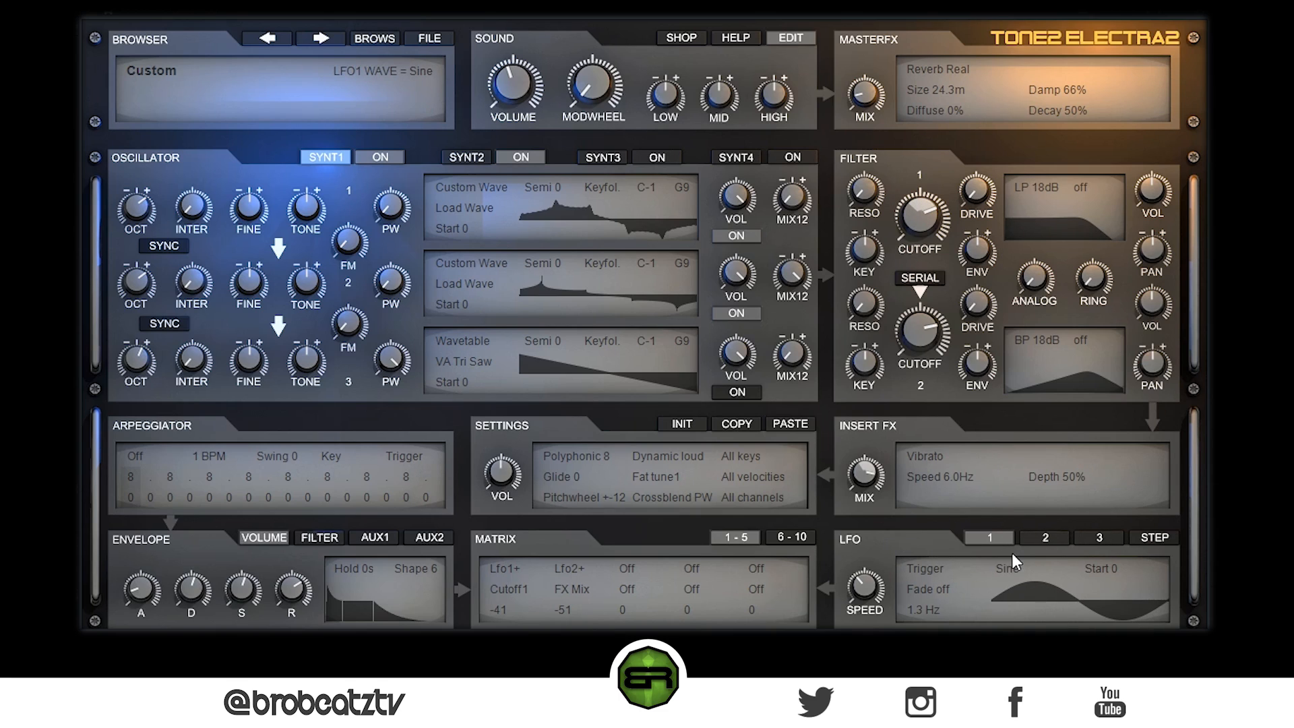
pyautogui.moveTo(872, 609); pyautogui.dragTo(872, 561)
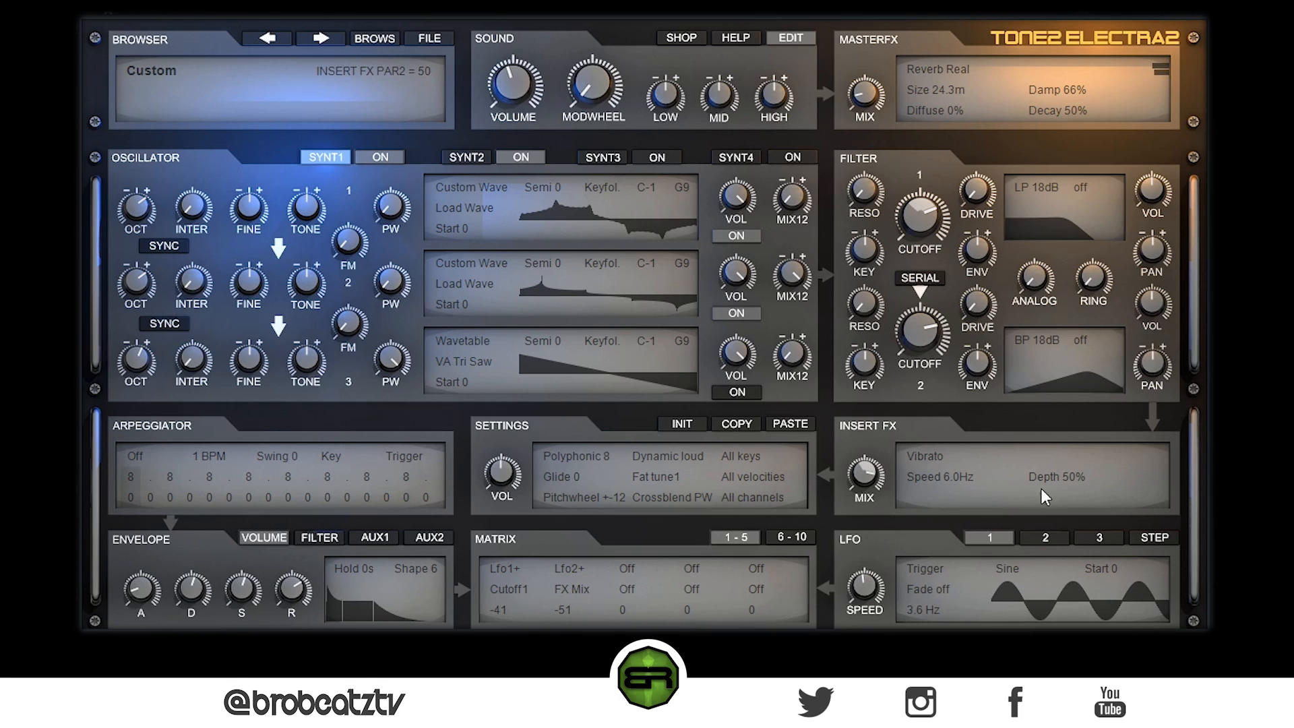
pyautogui.moveTo(865, 585); pyautogui.dragTo(869, 613)
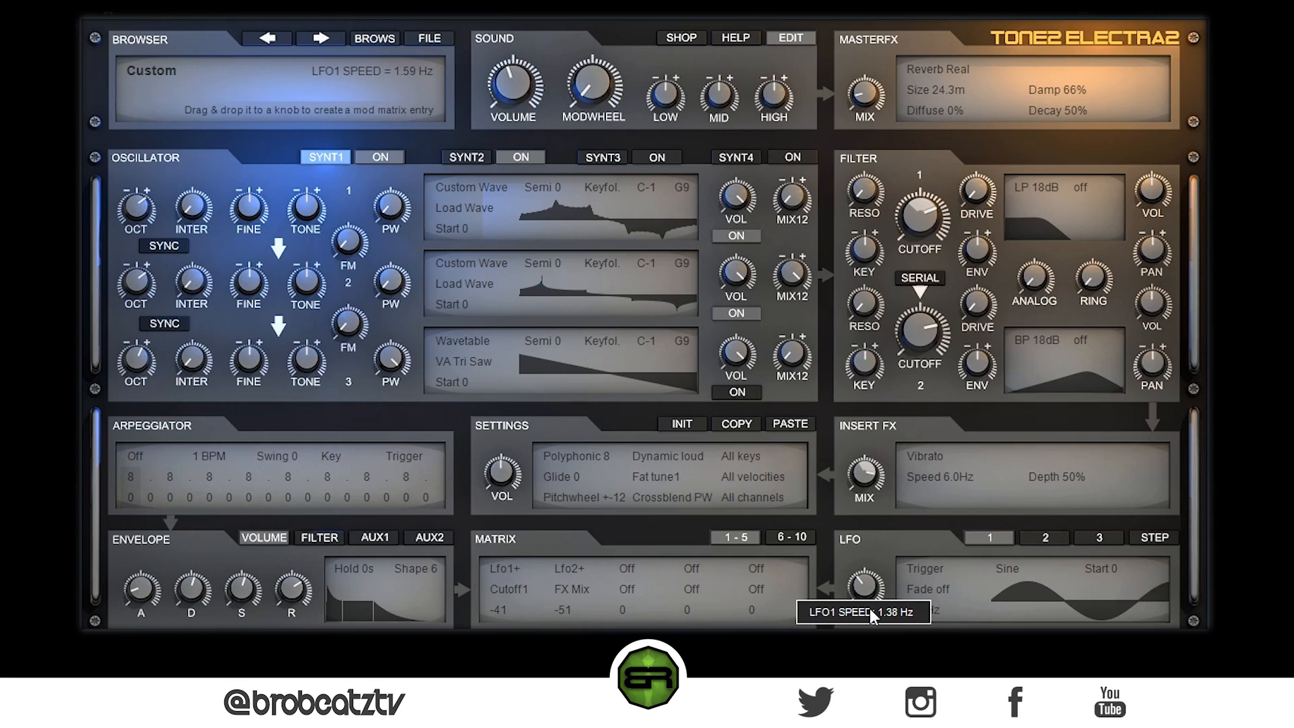
pyautogui.click(1039, 537)
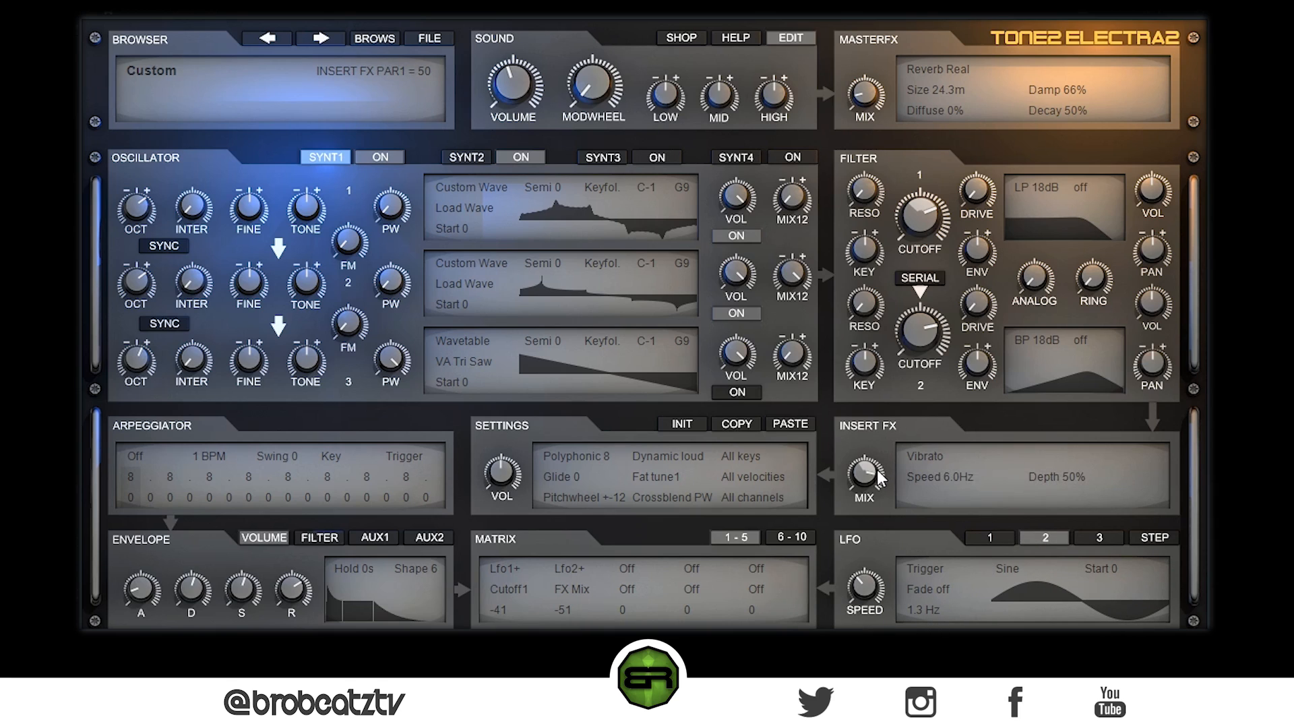
# - Replace the Vibrato insert effect with Ensemble, remove the modulation from its mix, and show LFO 1's settings
pyautogui.click(915, 464)
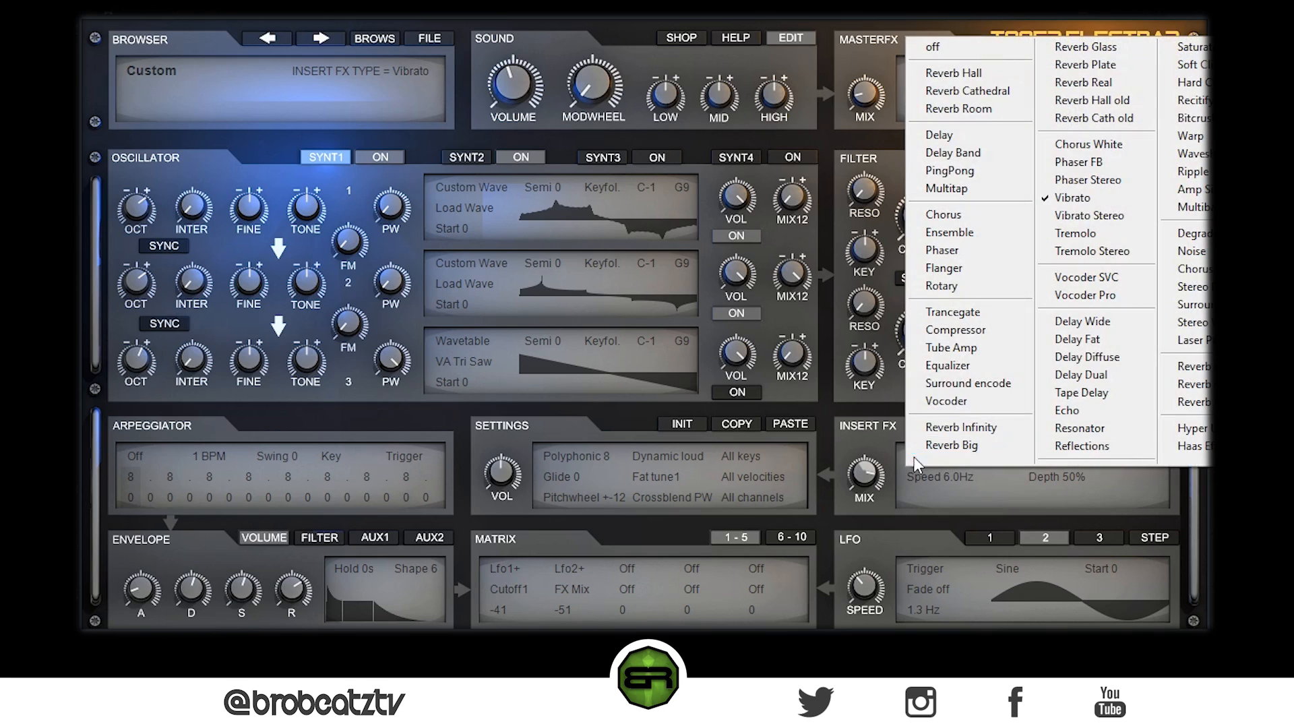
pyautogui.click(960, 230)
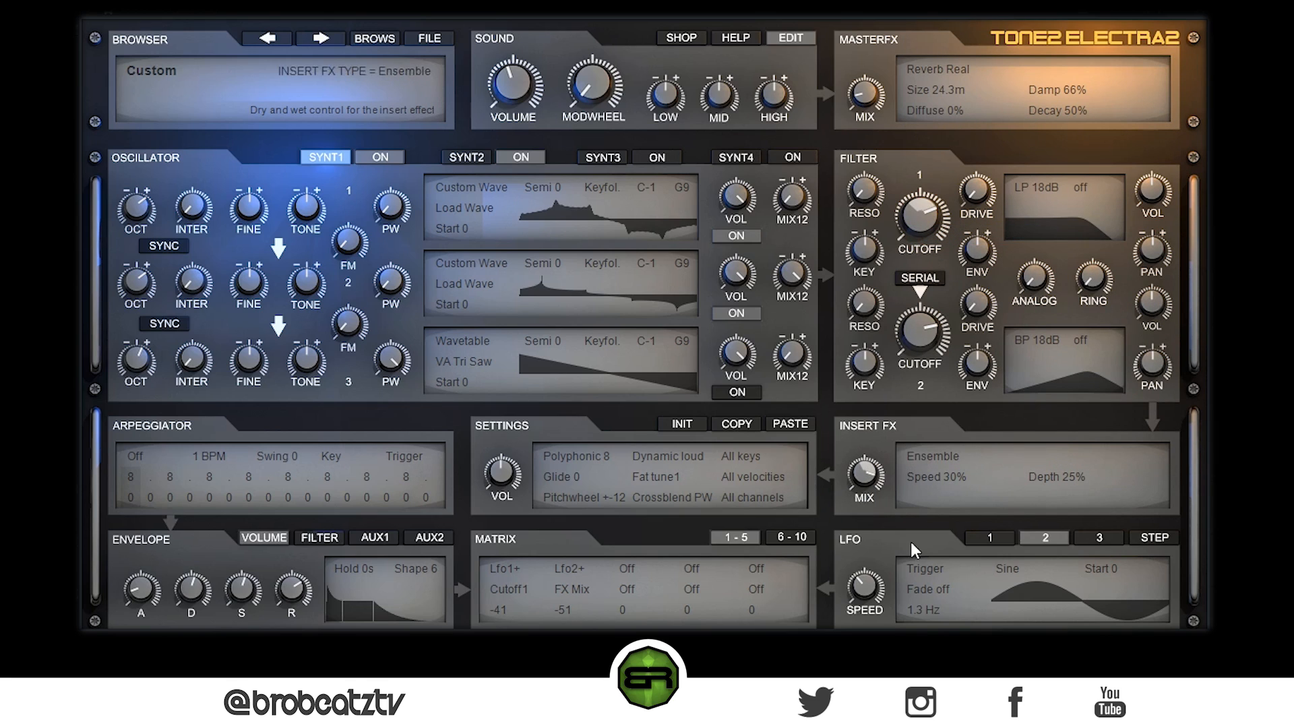
pyautogui.rightClick(867, 491)
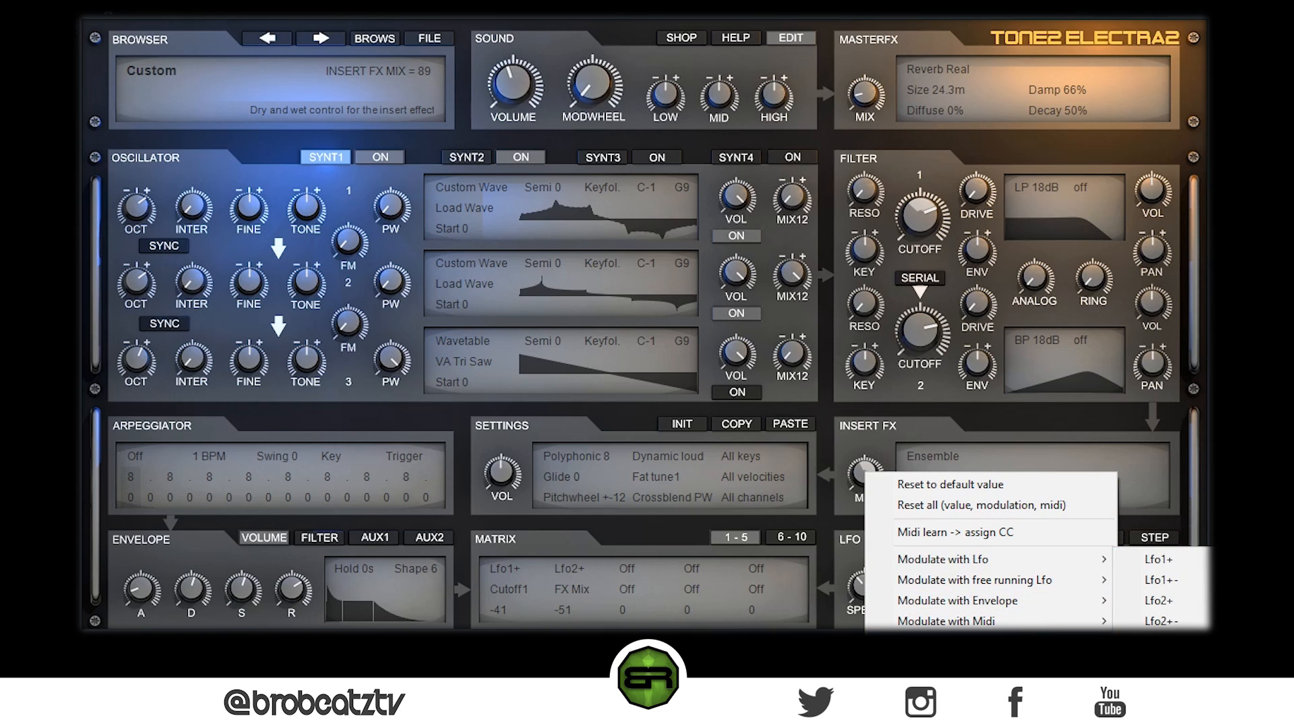
pyautogui.click(933, 669)
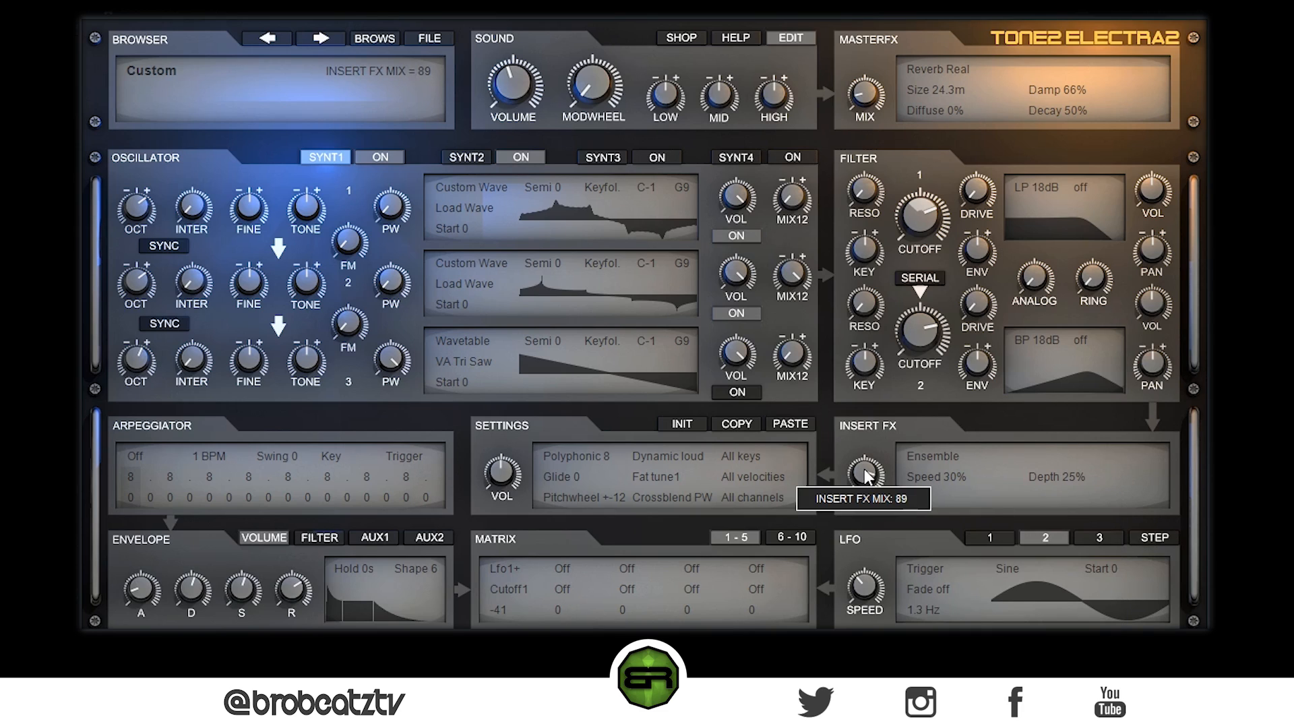
pyautogui.click(981, 536)
pyautogui.moveTo(875, 474)
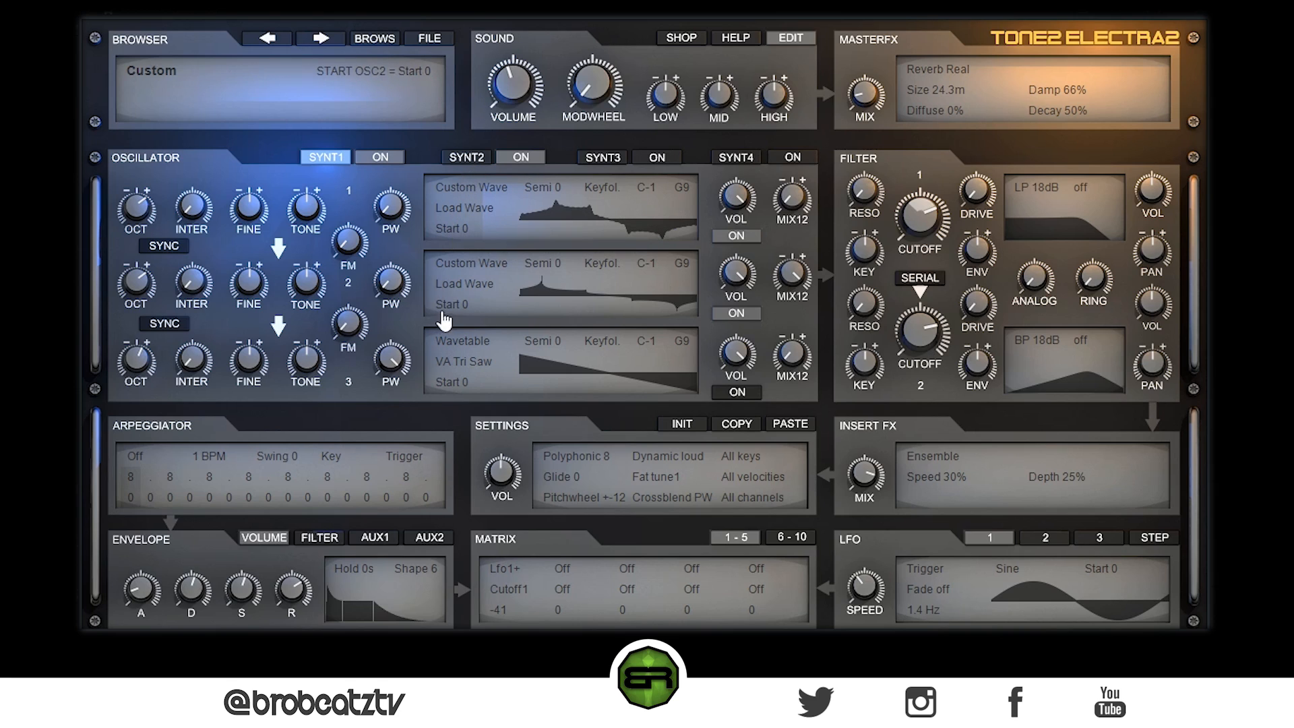
pyautogui.click(449, 343)
pyautogui.click(452, 364)
pyautogui.click(443, 360)
pyautogui.click(442, 338)
pyautogui.click(442, 339)
pyautogui.click(446, 360)
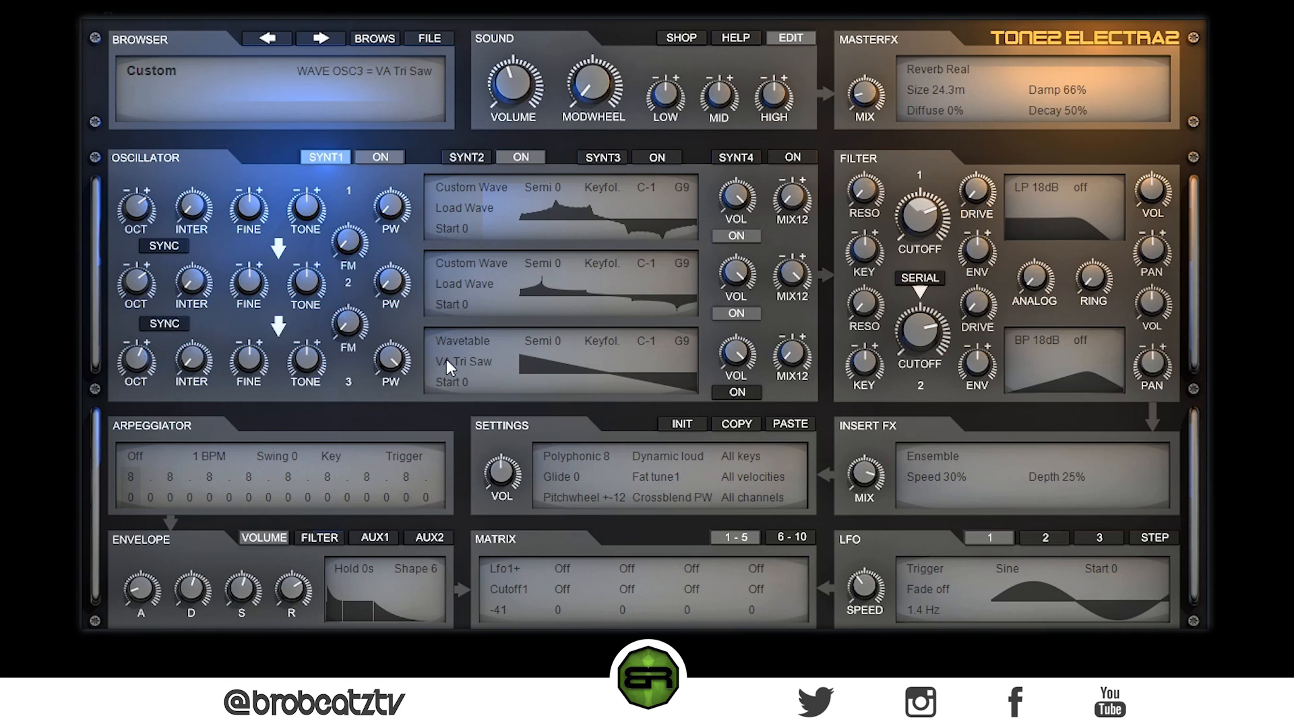